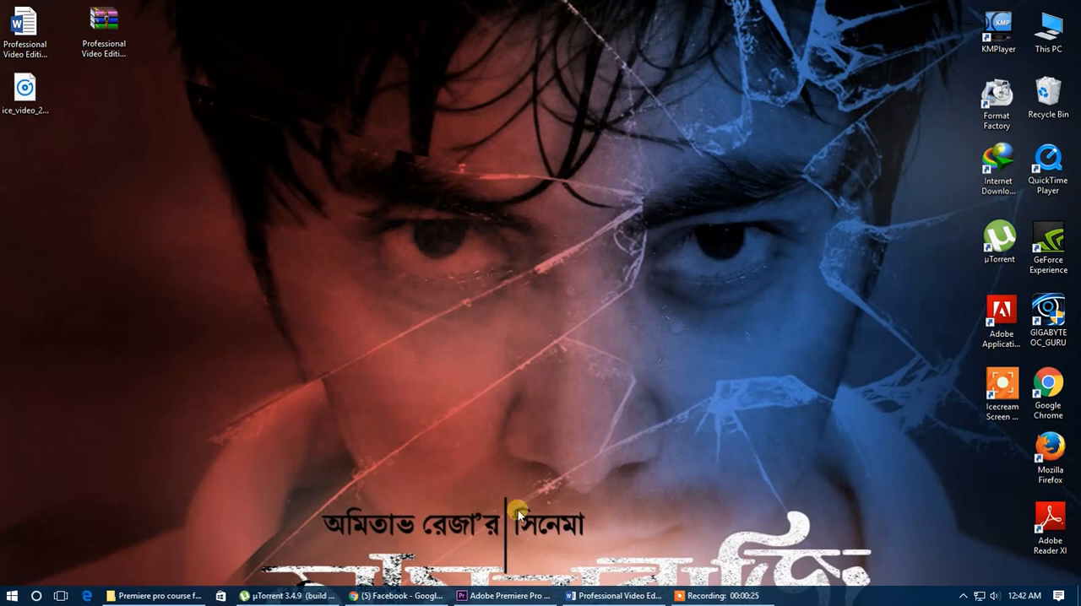
Step: Switch to Adobe Premiere Pro, import REPTO Commercial Final.mp4 and create a new sequence from that clip
left_click(503, 596)
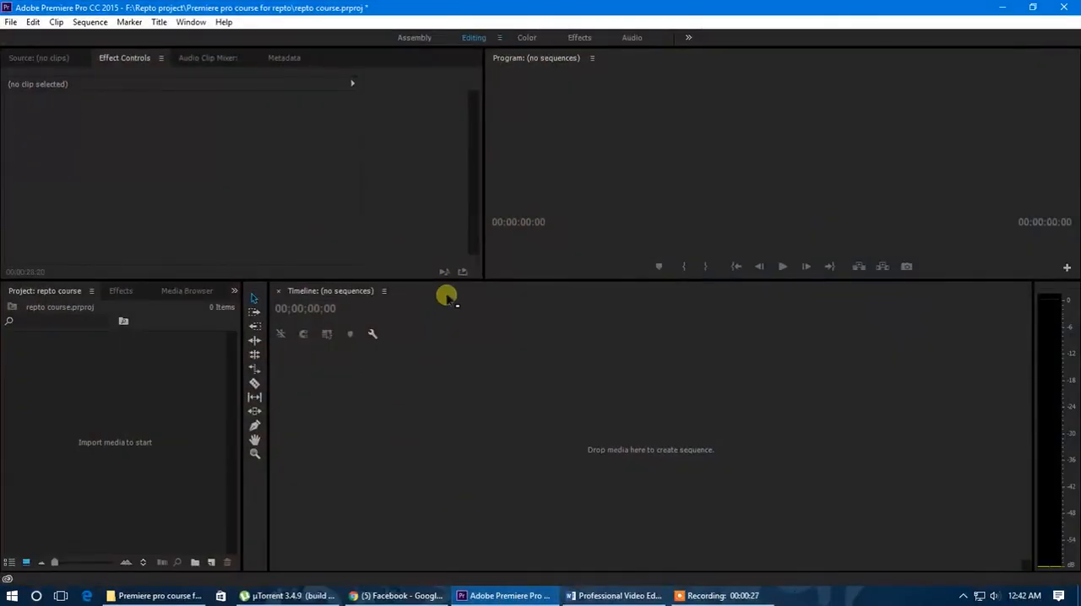
left_click_drag(452, 288, 452, 363)
double_click(119, 478)
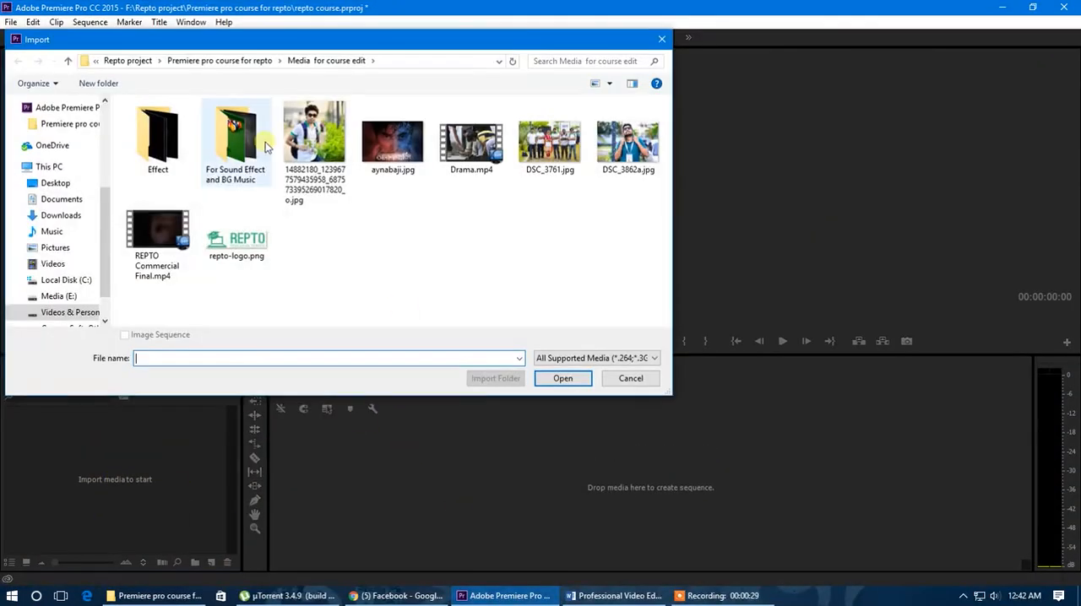
double_click(152, 244)
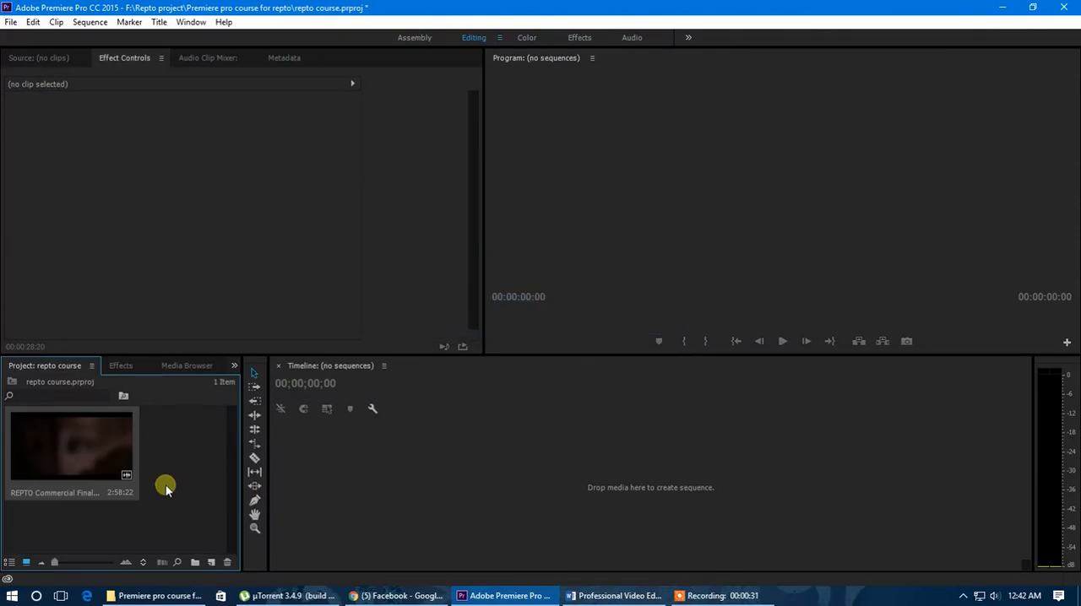
right_click(98, 456)
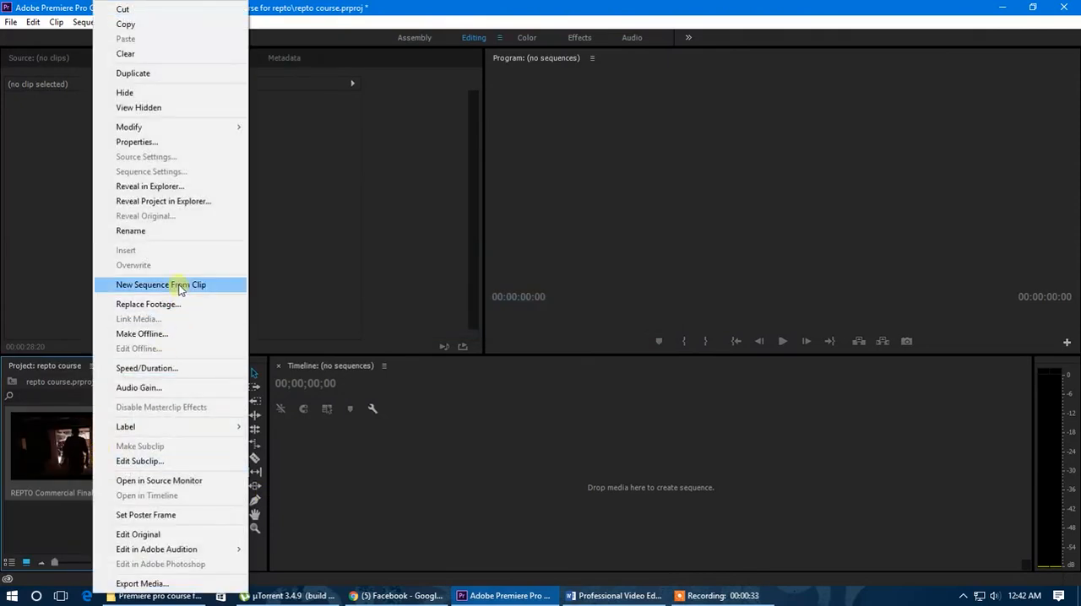
left_click(179, 288)
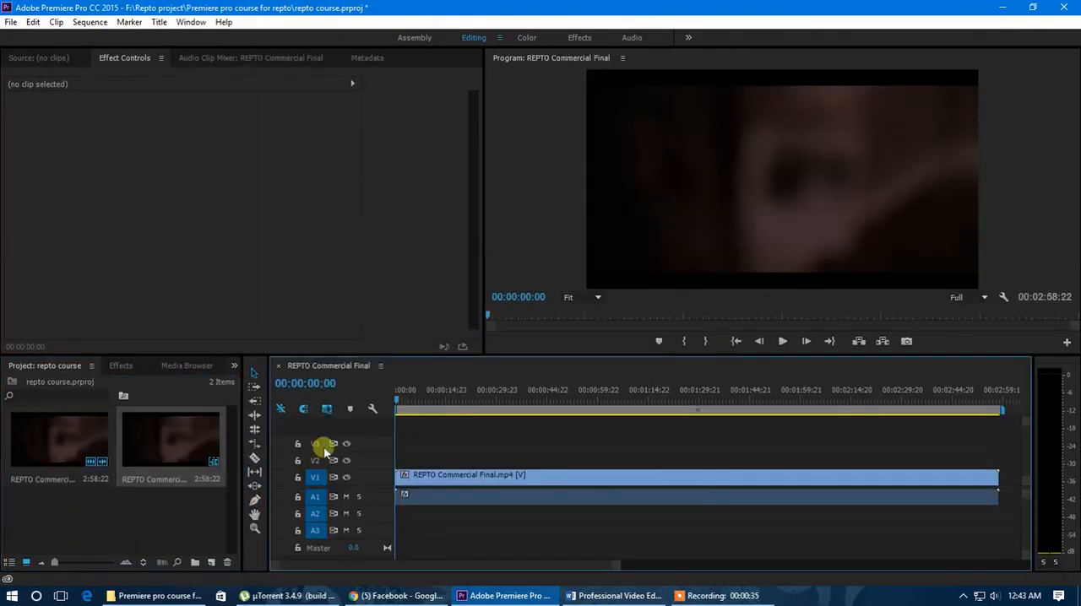
Step: Mute audio track A1 and enlarge the Video 1 and Audio 1 tracks to show the thumbnail and waveform
left_click(399, 400)
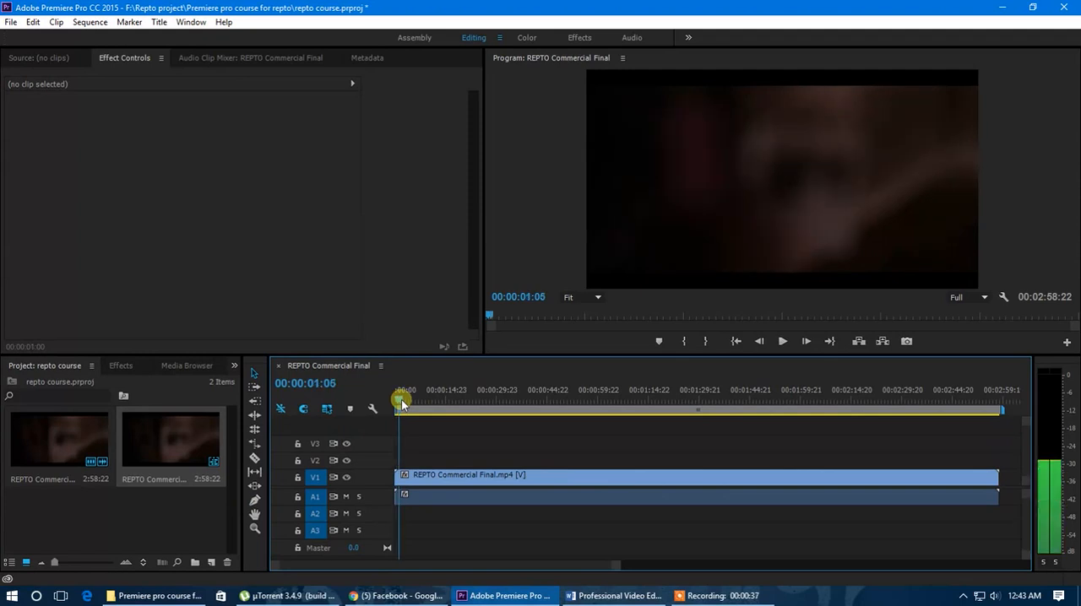
left_click(346, 500)
double_click(379, 494)
double_click(380, 477)
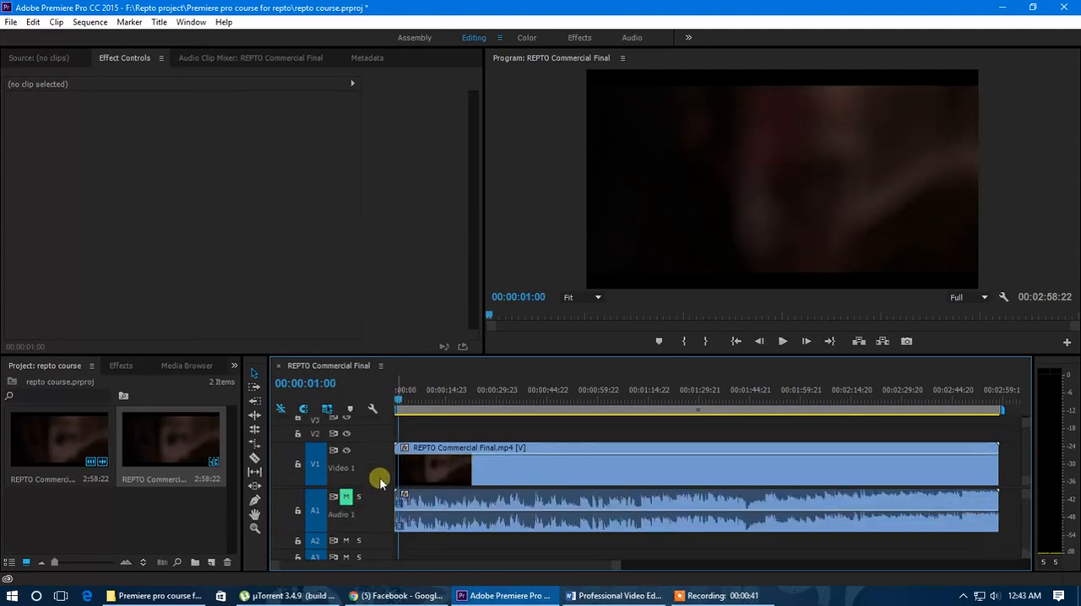
left_click_drag(384, 494, 385, 498)
scroll(374, 465, "down", 3)
scroll(379, 502, "down", 3)
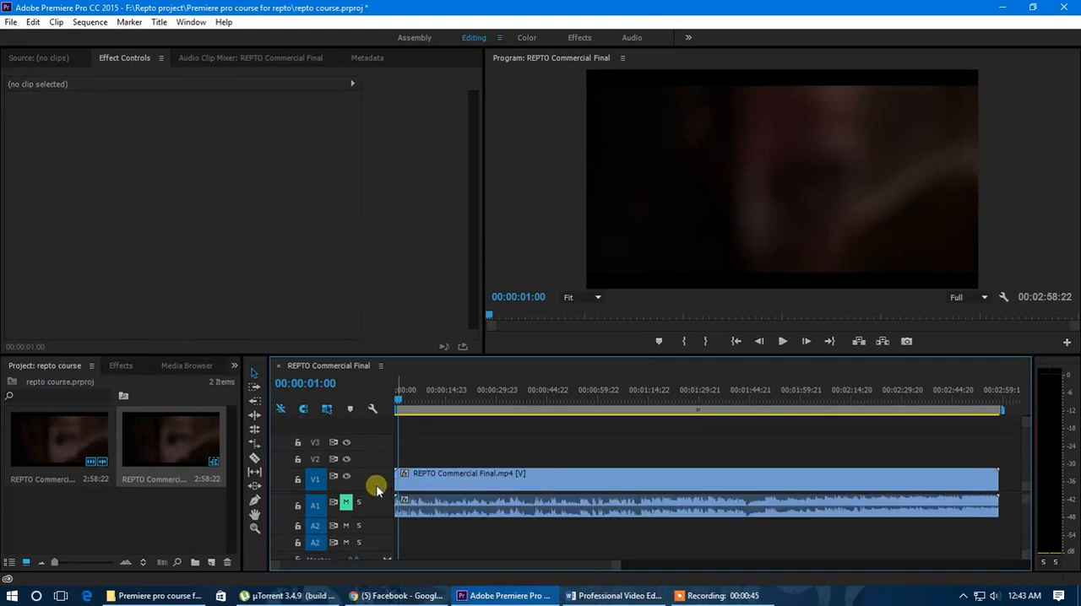
scroll(375, 482, "up", 4)
scroll(380, 501, "up", 2)
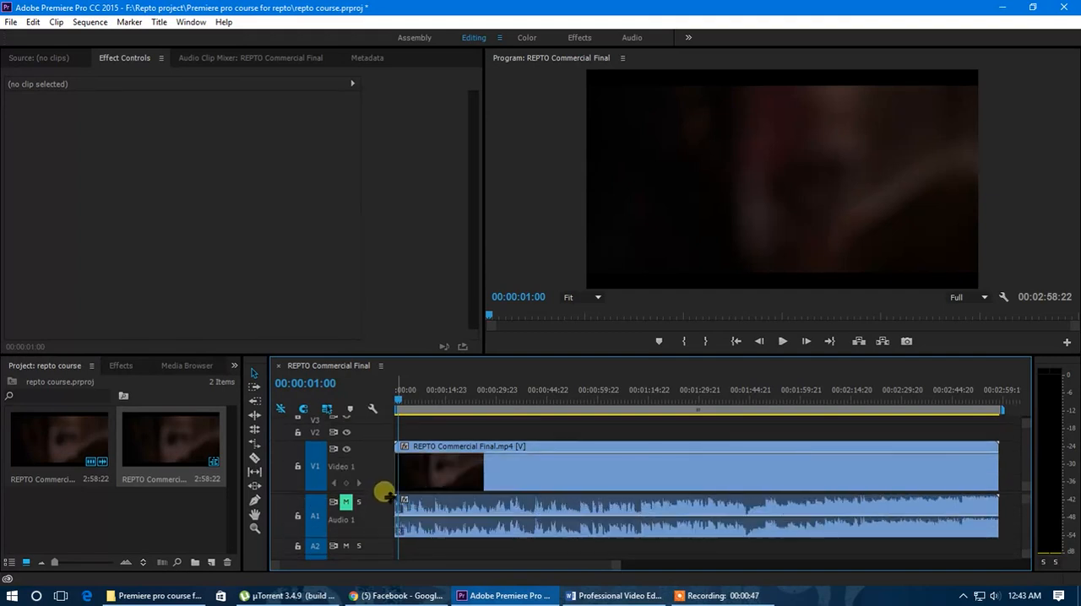
left_click_drag(385, 494, 385, 497)
Step: Scrub through the sequence to examine the footage around 00:00:44:23 and 00:00:59:23, then return to 00:00:28:12
left_click(254, 460)
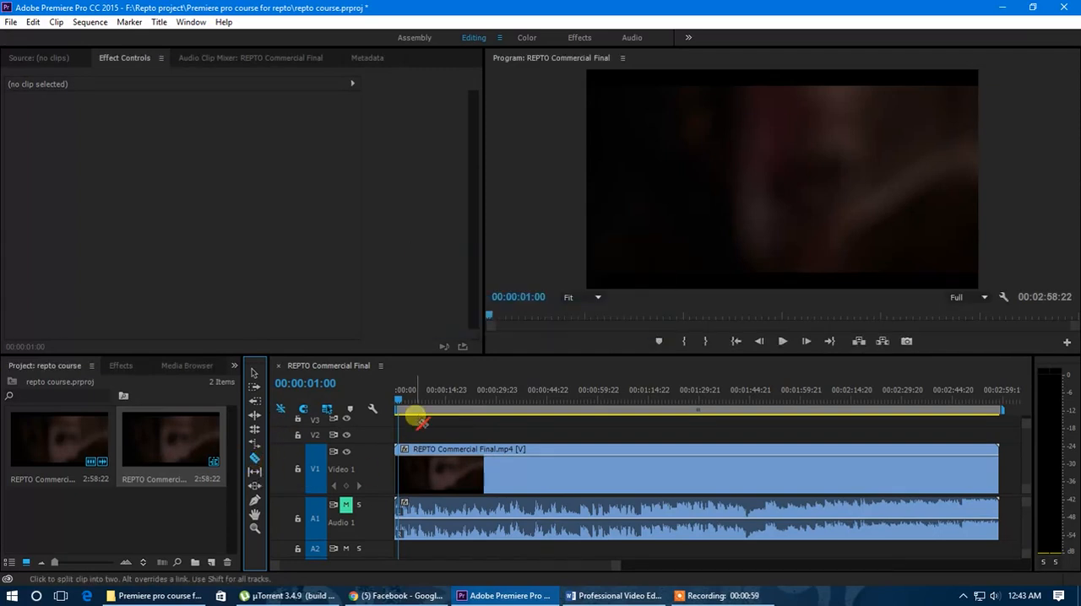
left_click_drag(400, 407, 546, 407)
scroll(540, 443, "down", 2, "alt")
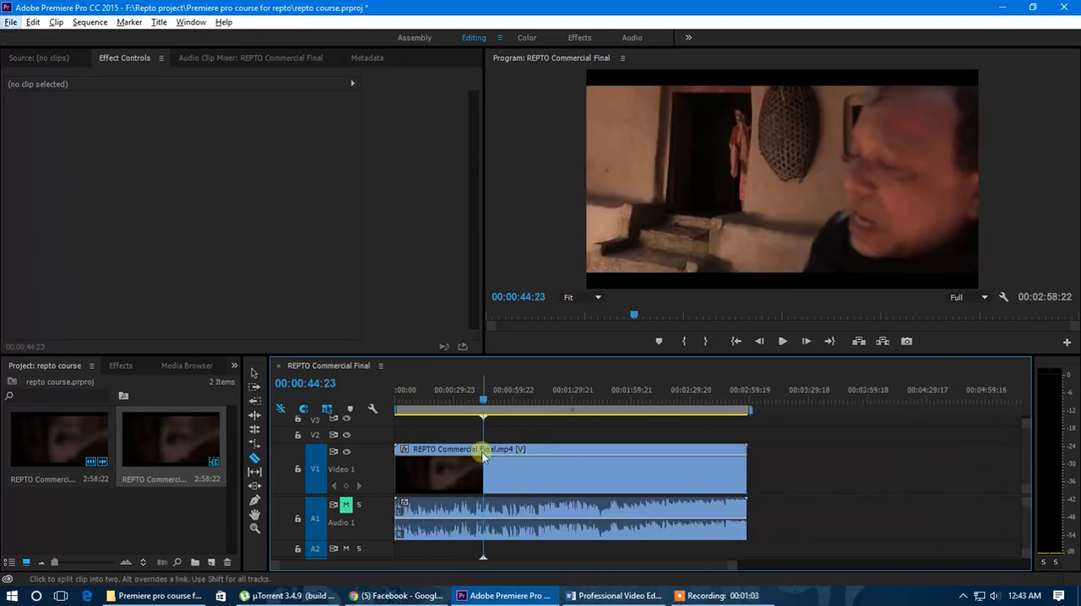
left_click_drag(482, 399, 507, 400)
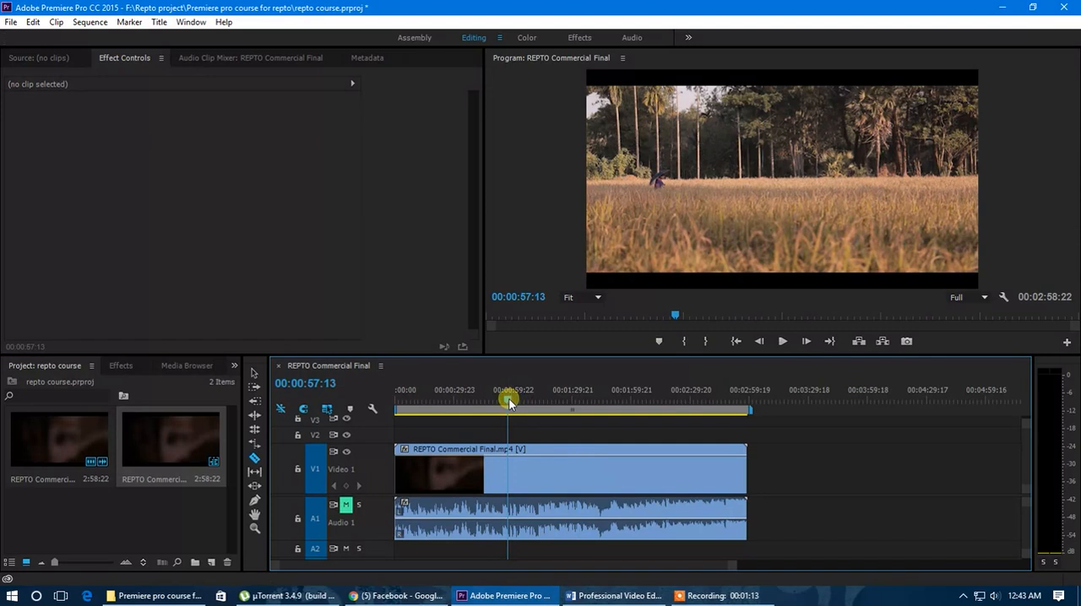
left_click_drag(509, 398, 513, 399)
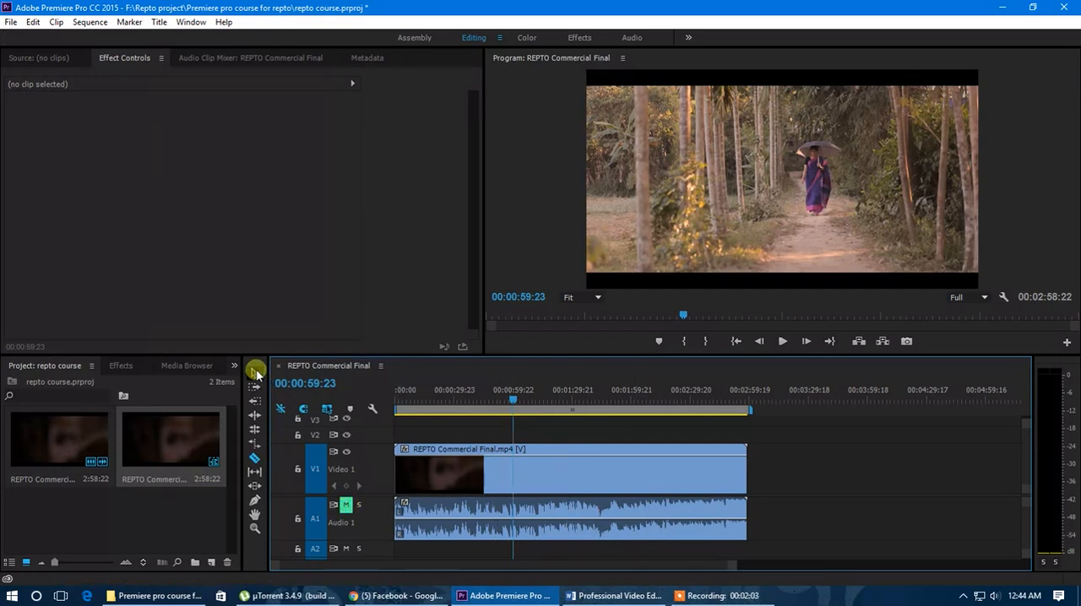
left_click(517, 468)
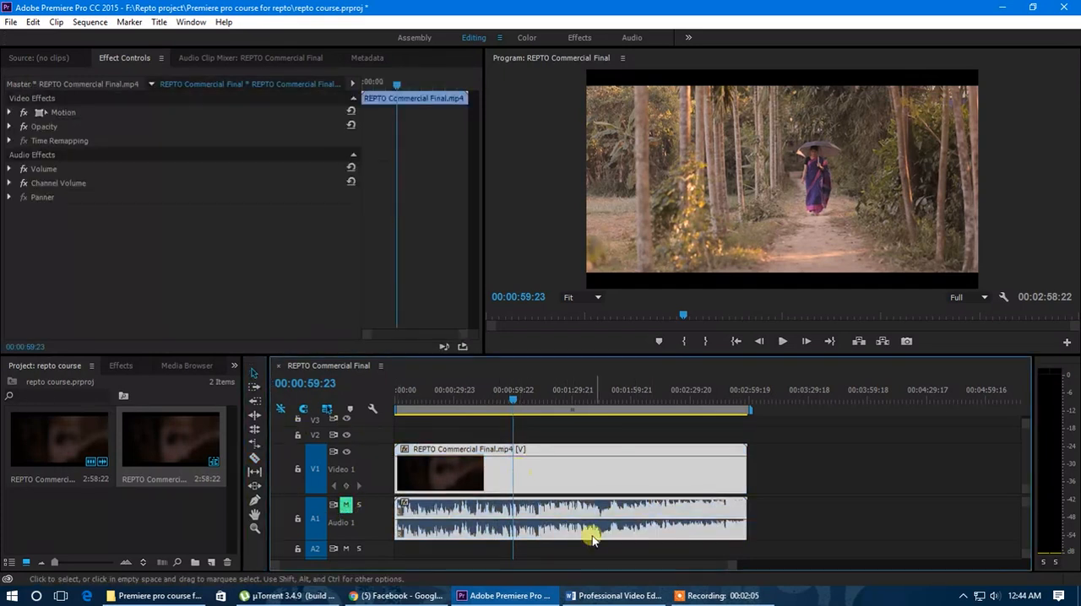
left_click_drag(734, 571, 670, 564)
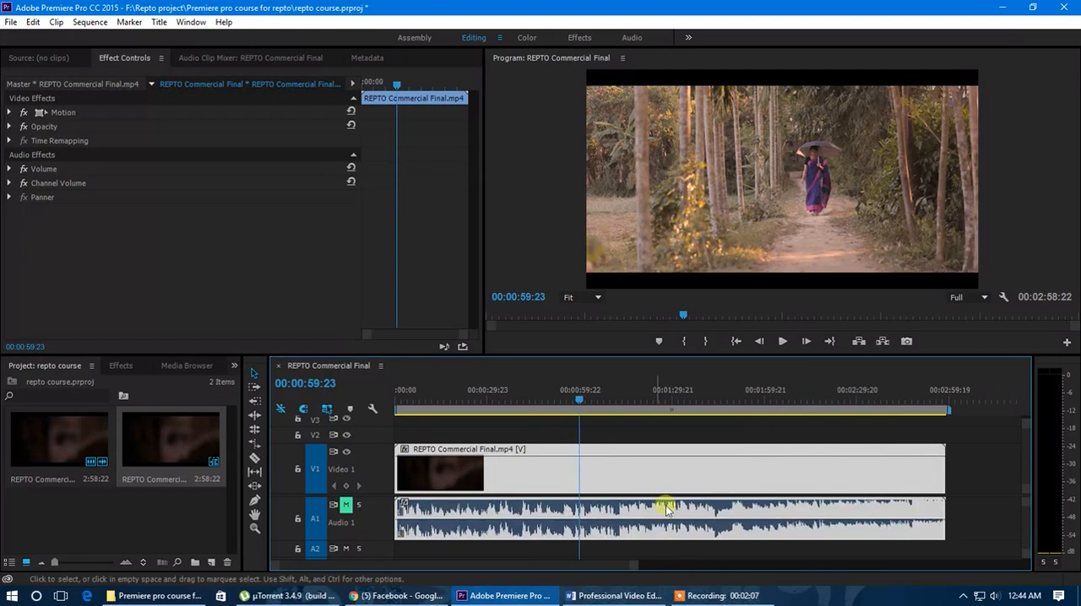
left_click_drag(579, 393, 482, 450)
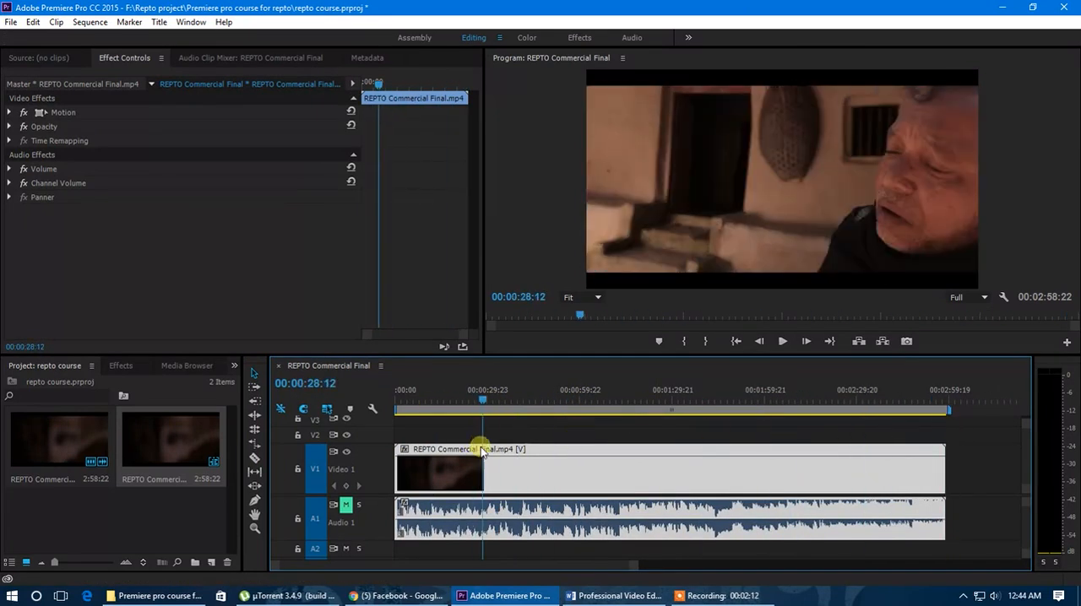
Step: Load the REPTO Commercial Final.mp4 clip from the project into the Source Monitor
left_click(36, 57)
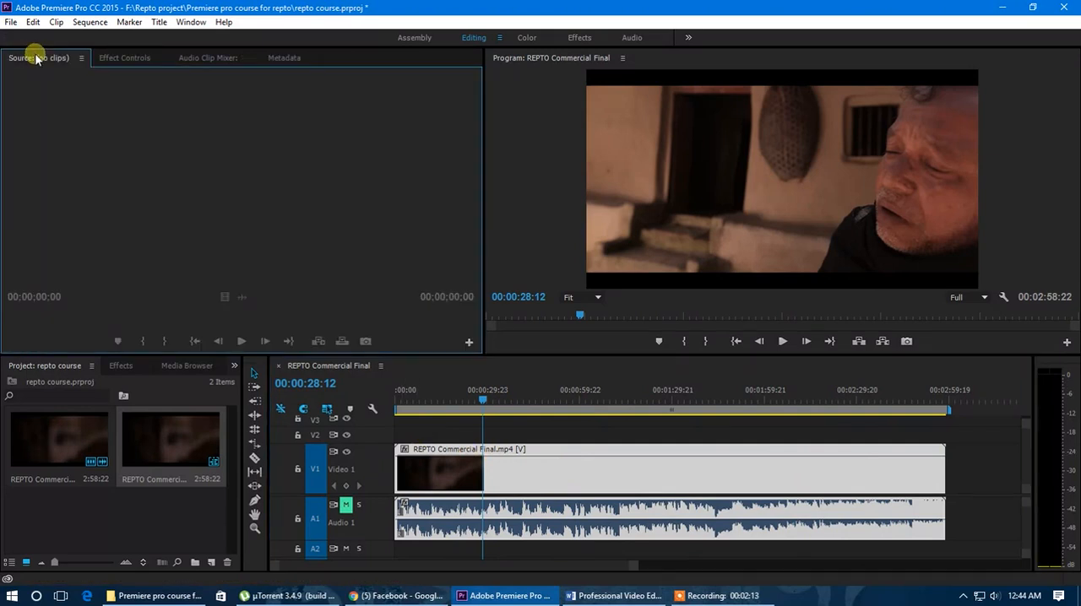
left_click(174, 504)
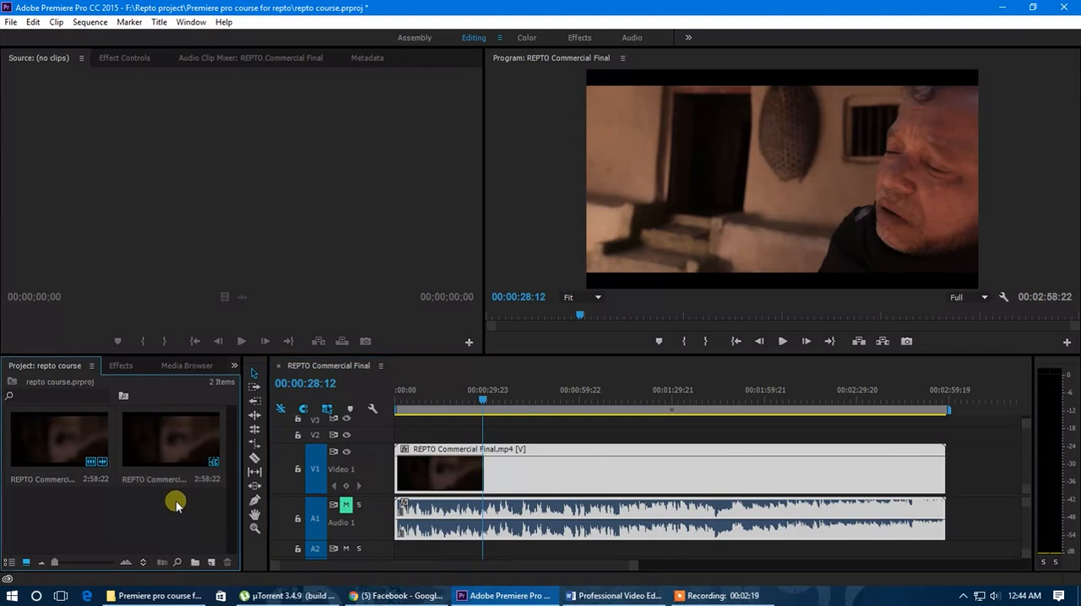
left_click(168, 457)
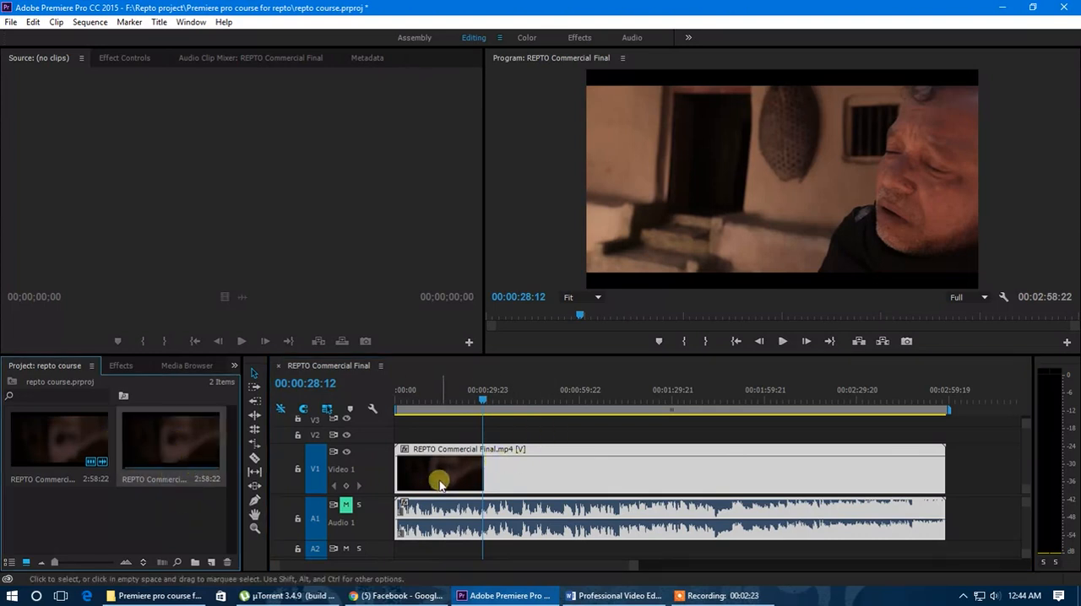
left_click(119, 491)
left_click(192, 445)
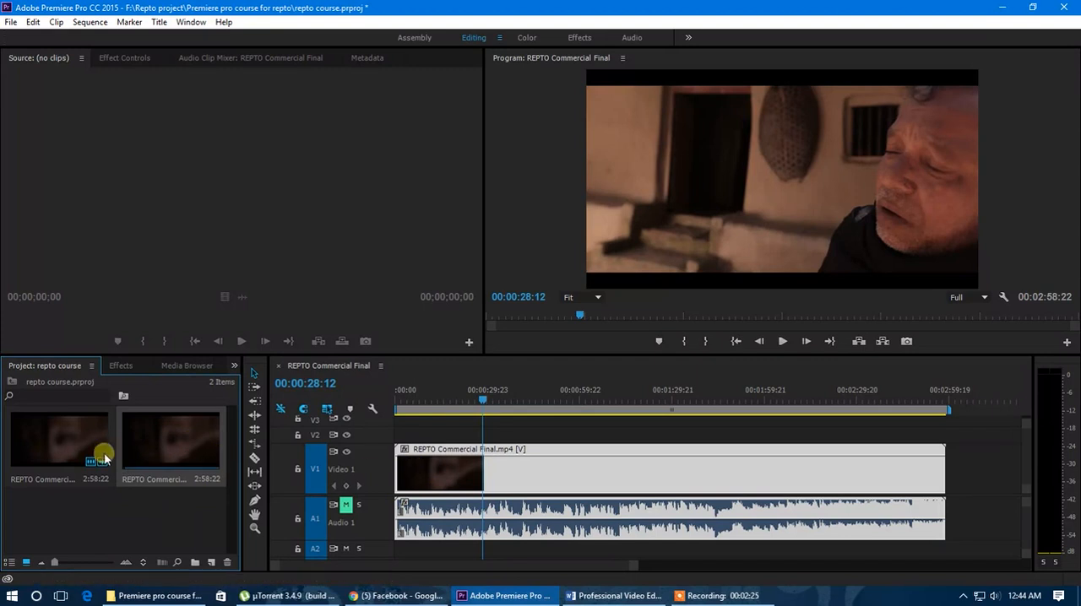
double_click(52, 437)
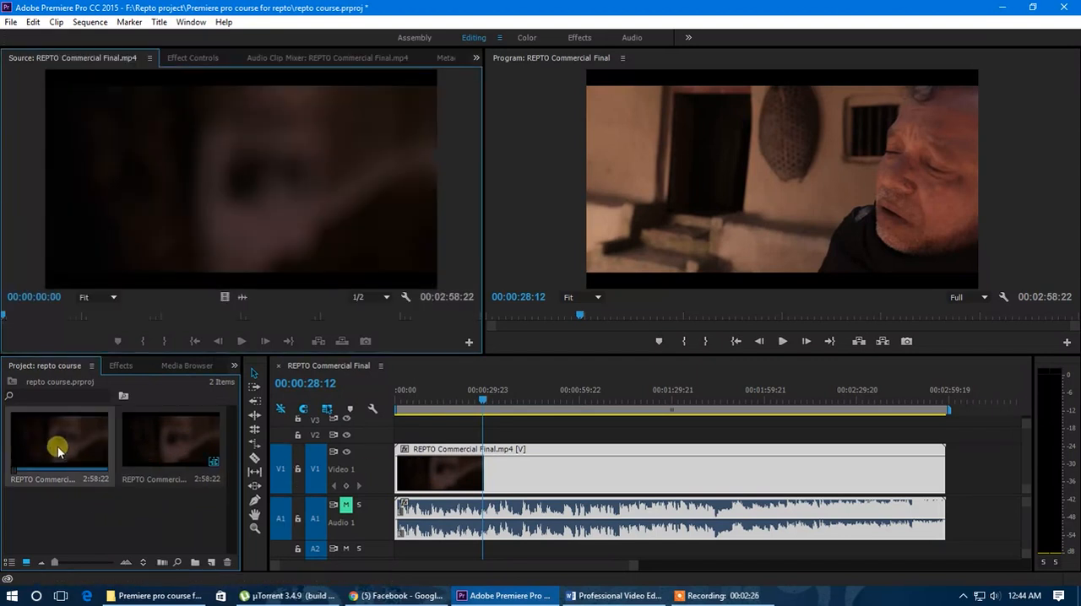
left_click(133, 490)
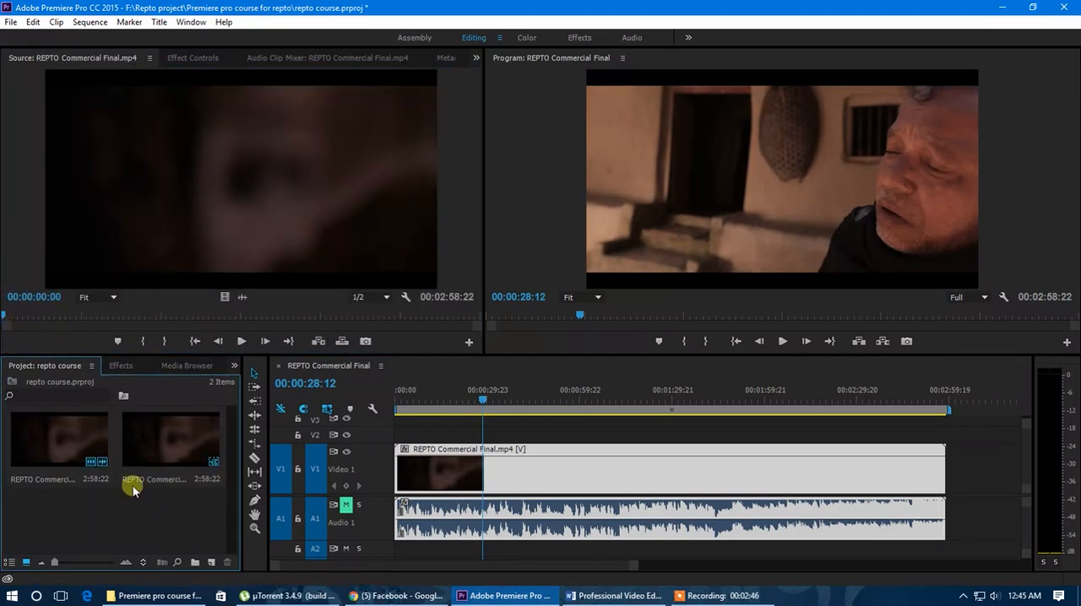
Step: Mark the source clip from 00:00:00:00 to 00:00:24:09 and place that portion on V1 after the existing clip
left_click(143, 341)
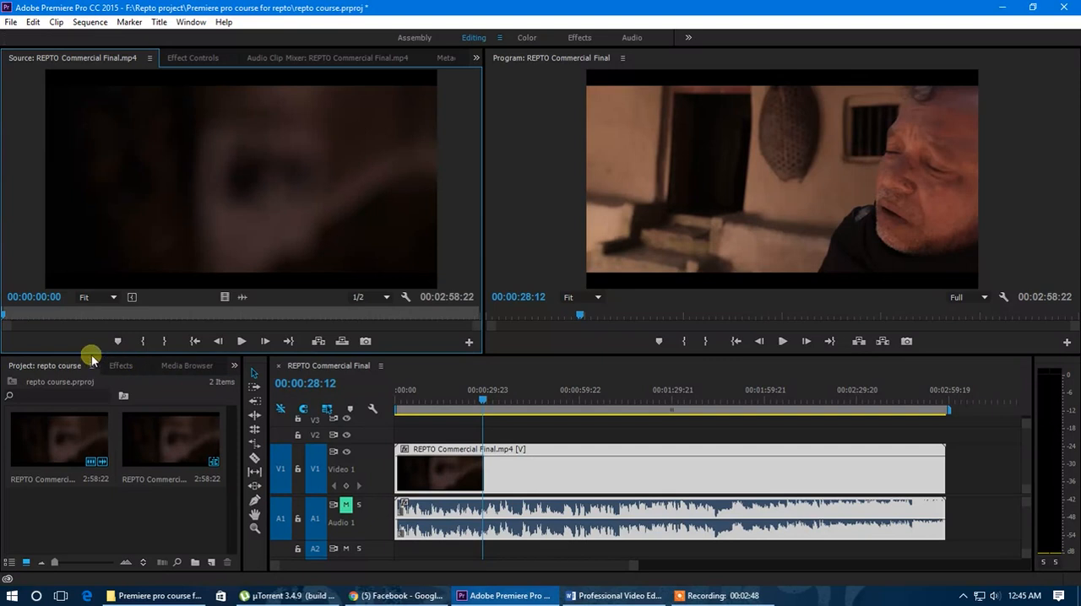
left_click_drag(22, 326, 68, 312)
left_click(162, 342)
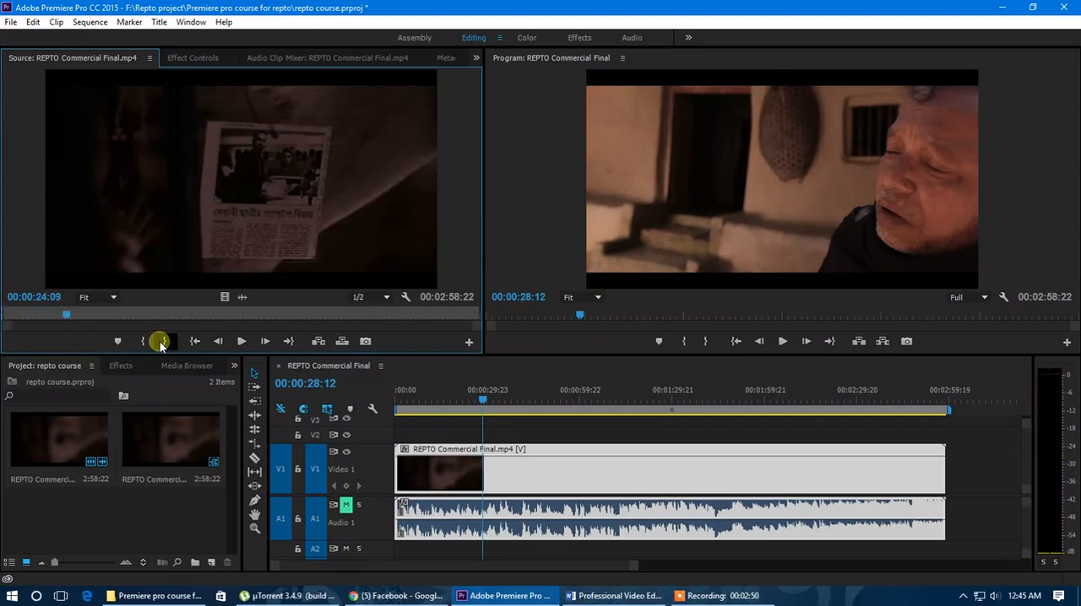
left_click_drag(472, 319, 958, 477)
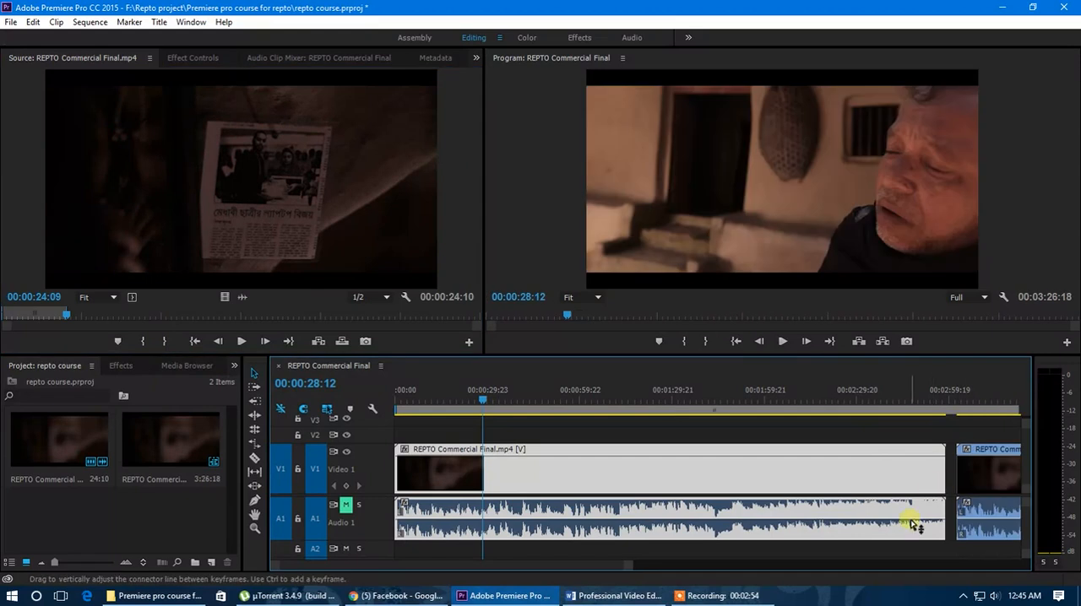
scroll(763, 506, "down", 2)
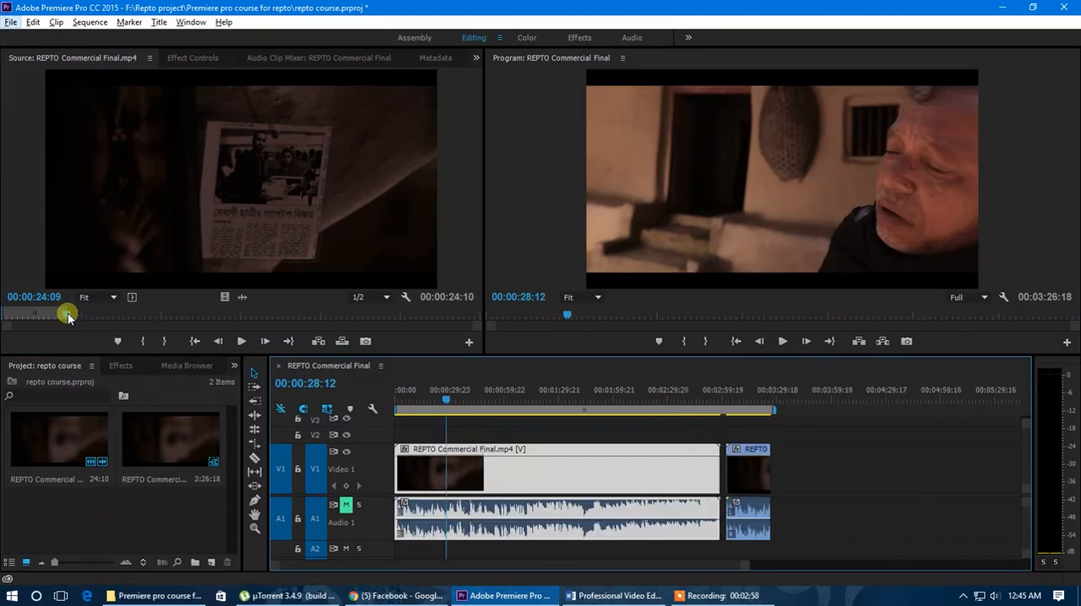
left_click(827, 471)
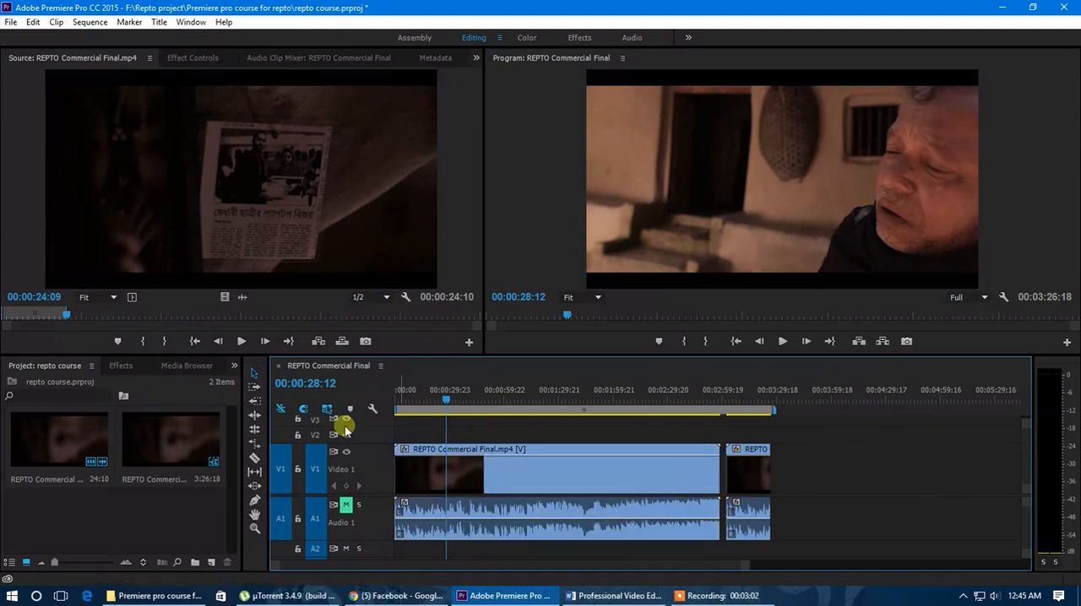
Step: Mark the source clip from 00:00:24:09 to 00:00:36:19 and place that portion at the end of V1, leaving a gap
left_click(142, 341)
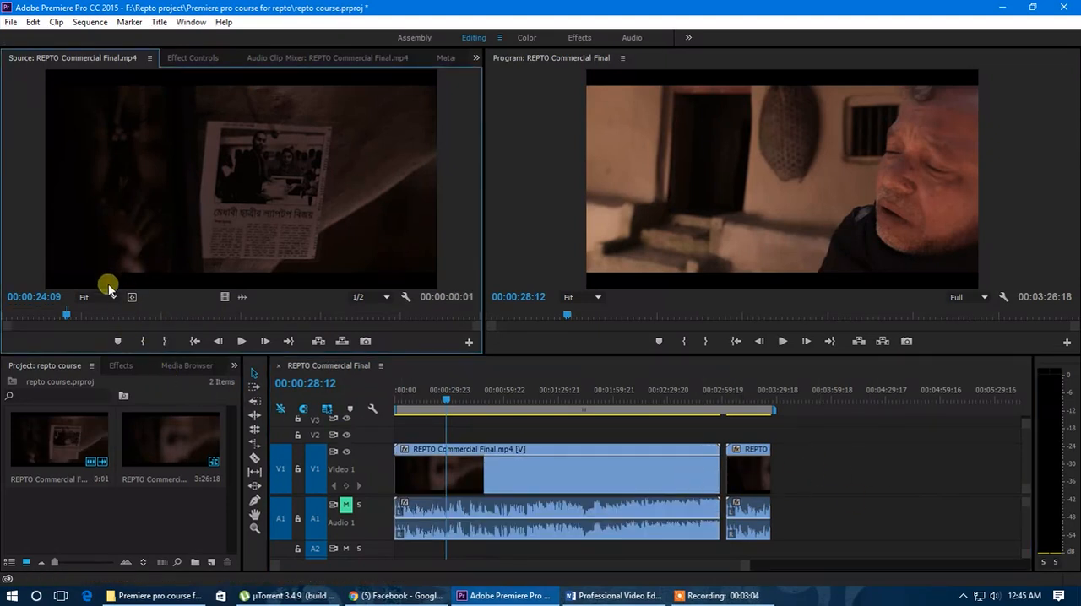
left_click_drag(69, 315, 99, 315)
left_click(165, 341)
left_click_drag(240, 277, 793, 472)
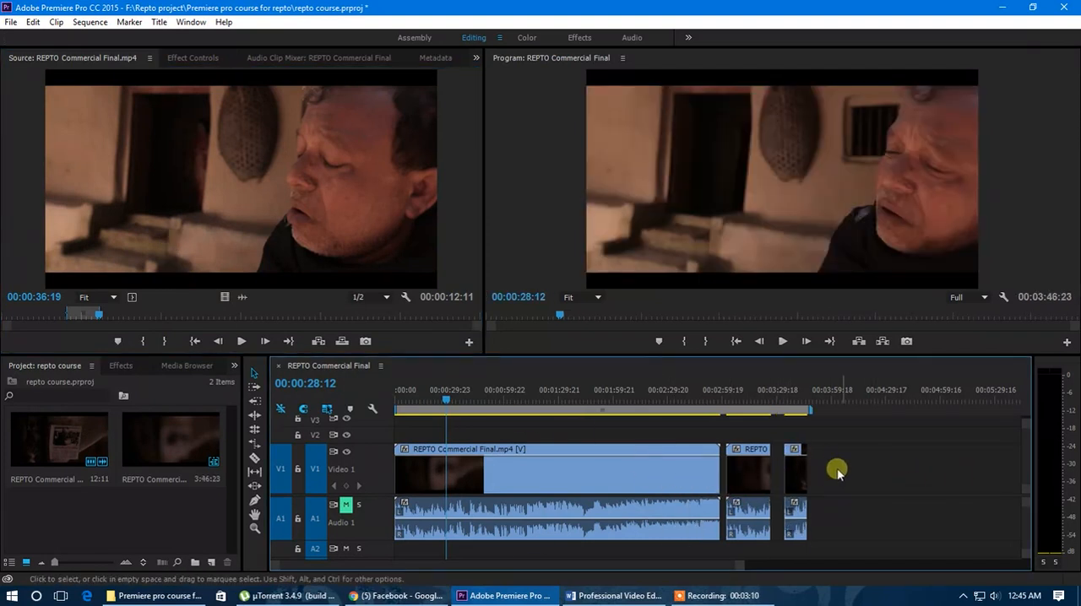
Step: Delete the two short clips at the end of the sequence, keeping only the original full-length clip
left_click(556, 480)
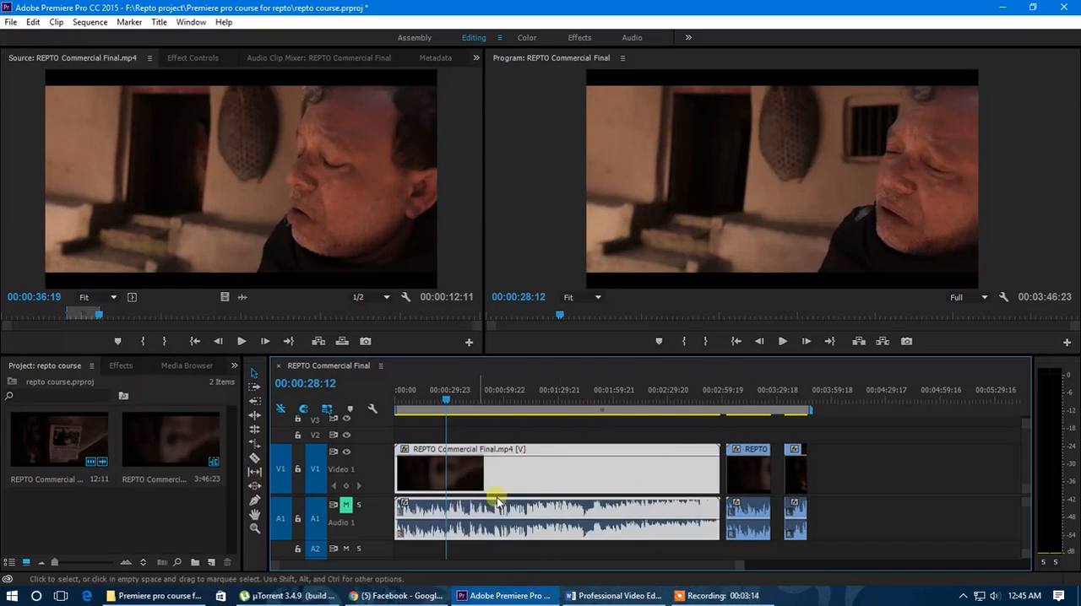
left_click_drag(858, 465, 726, 520)
key("Delete")
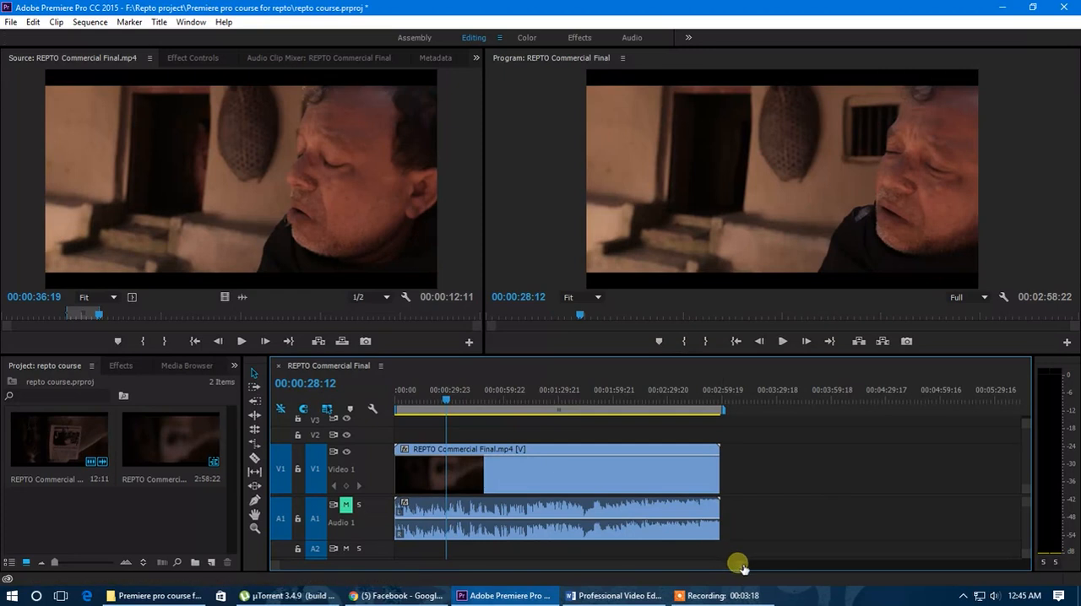
Step: Split the REPTO Commercial Final.mp4 clip at 00:00:39:23 in the timeline with the Razor tool
left_click_drag(735, 564, 662, 579)
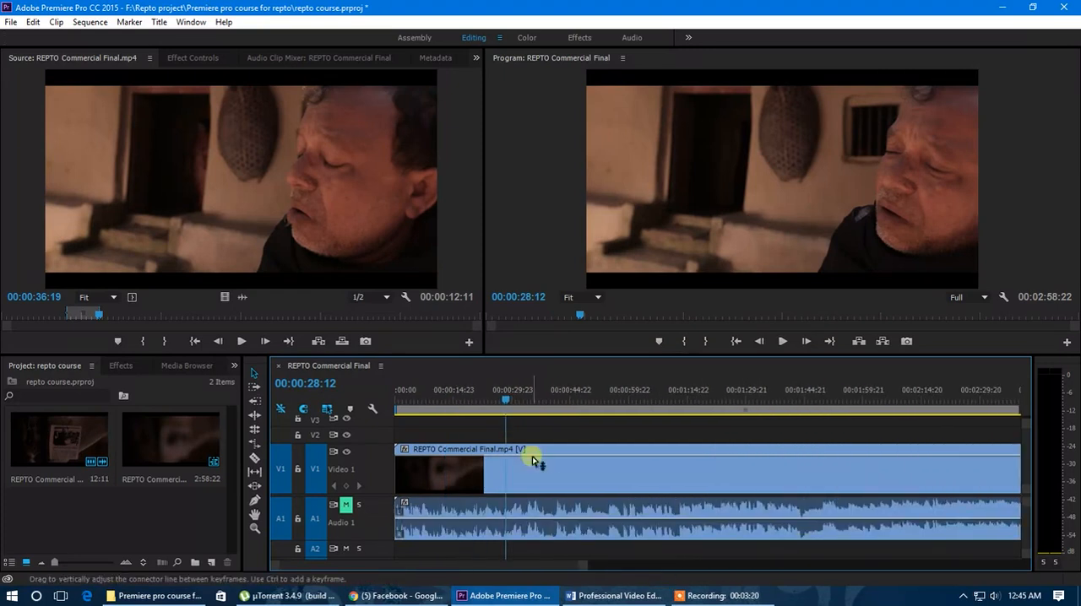
left_click_drag(507, 399, 550, 463)
left_click(548, 478)
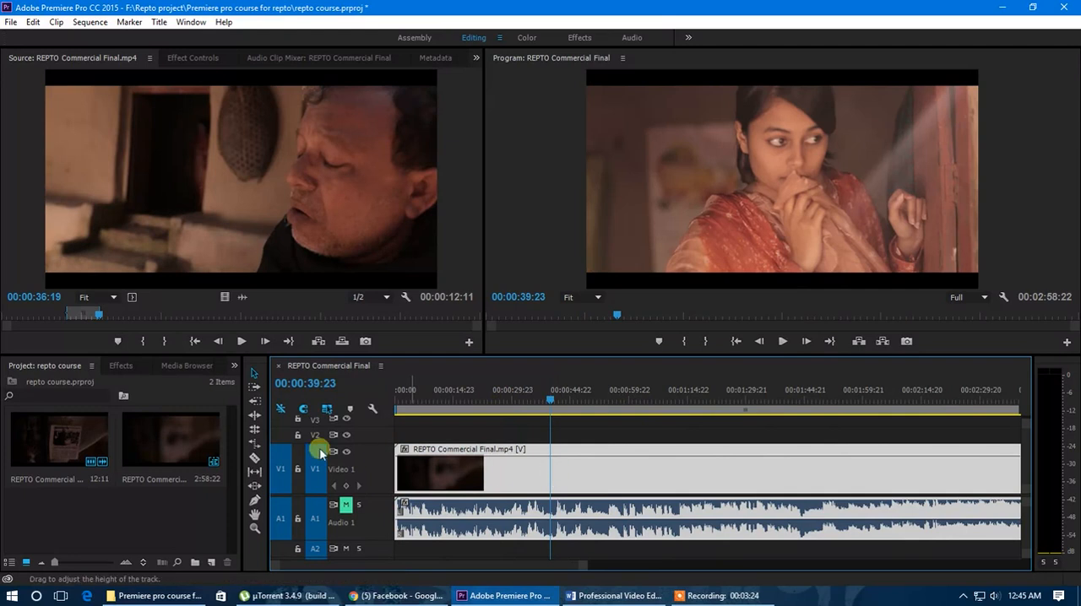
left_click(253, 458)
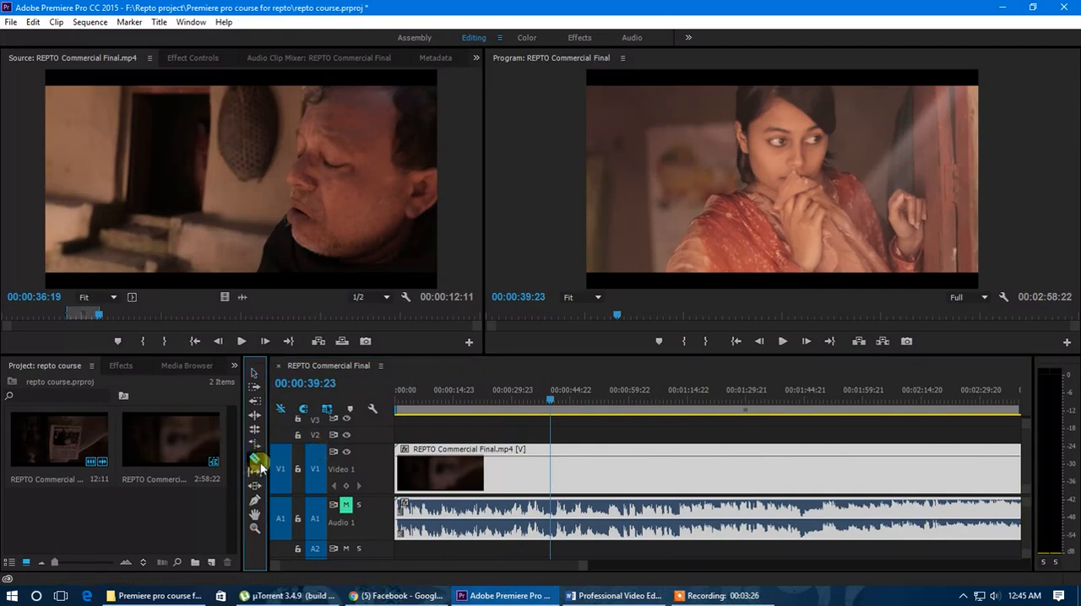
left_click(547, 482)
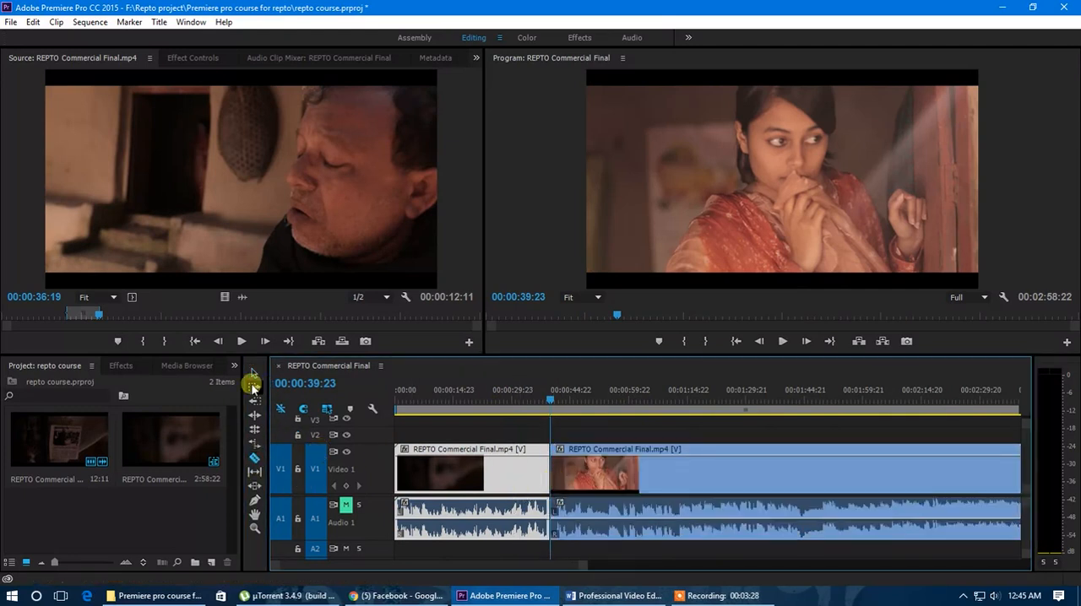
Step: Move the second part of the split REPTO Commercial Final.mp4 clip later in the timeline, leaving a gap of about 17 seconds
left_click_drag(558, 394, 507, 413)
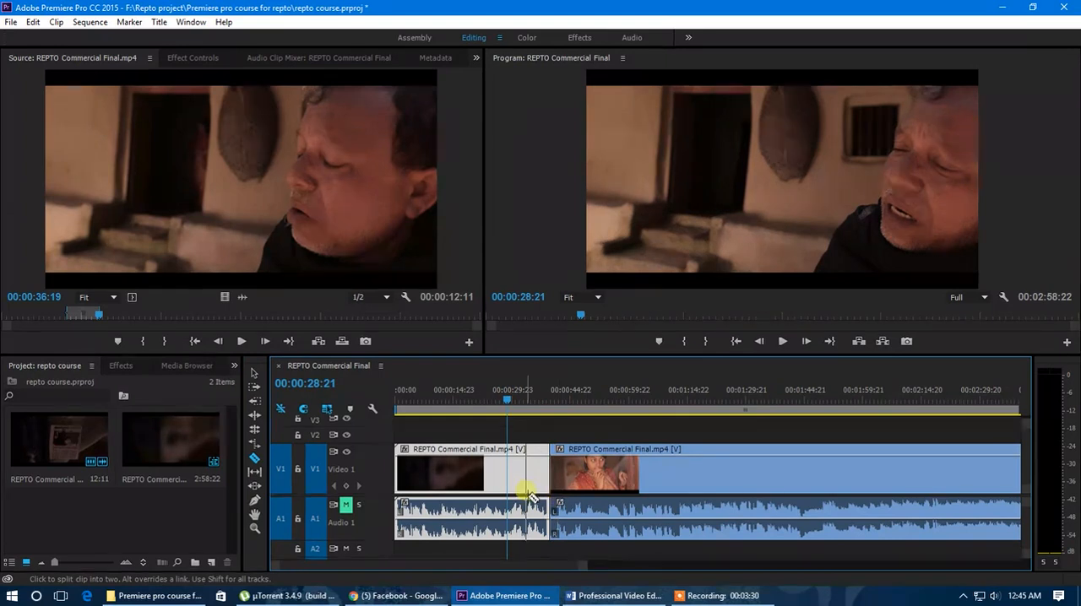
left_click(254, 373)
left_click_drag(602, 456, 669, 475)
left_click(550, 464)
mouse_move(528, 406)
left_mouse_down()
mouse_move(622, 416)
mouse_move(536, 406)
left_mouse_up()
left_click(529, 481)
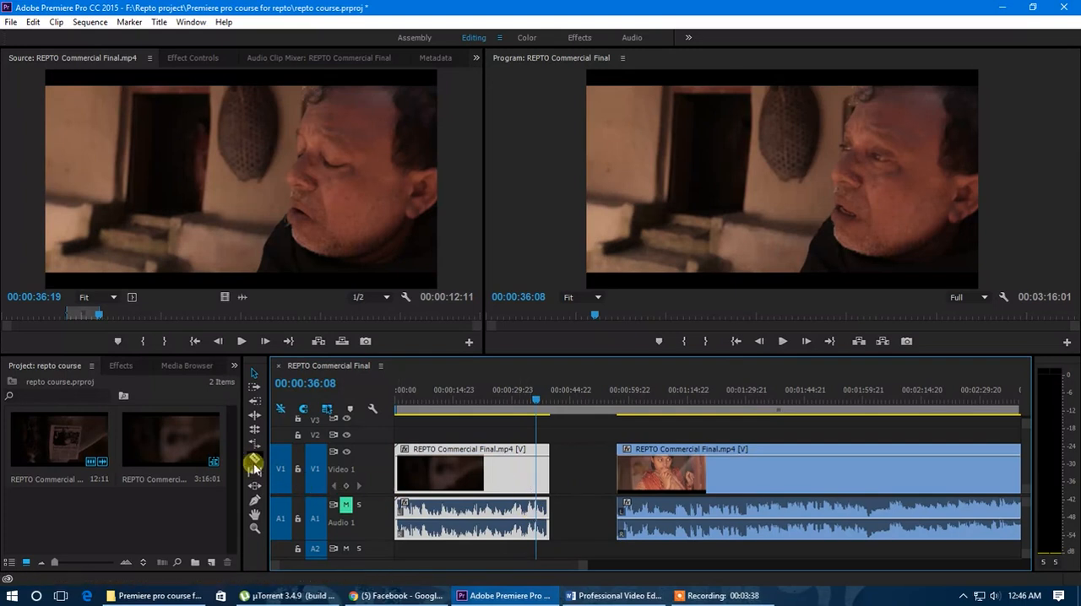
left_click(254, 374)
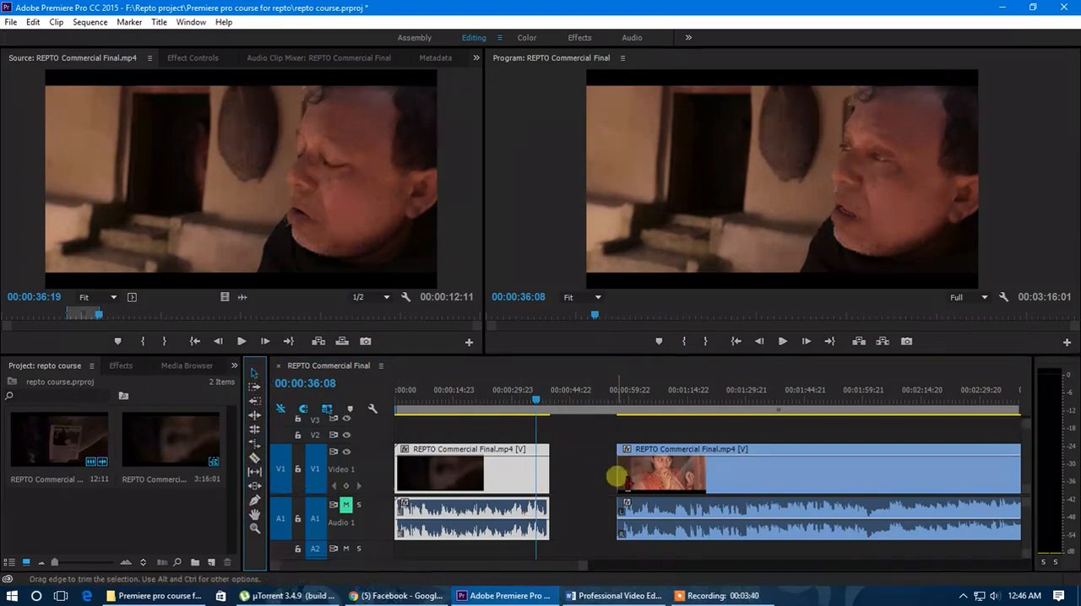
Step: Unlink the video from the audio for both REPTO Commercial Final.mp4 clips in the timeline
left_click(663, 472)
left_click(516, 476)
left_click(705, 524)
left_click(498, 478)
left_click(646, 512)
left_click(513, 478)
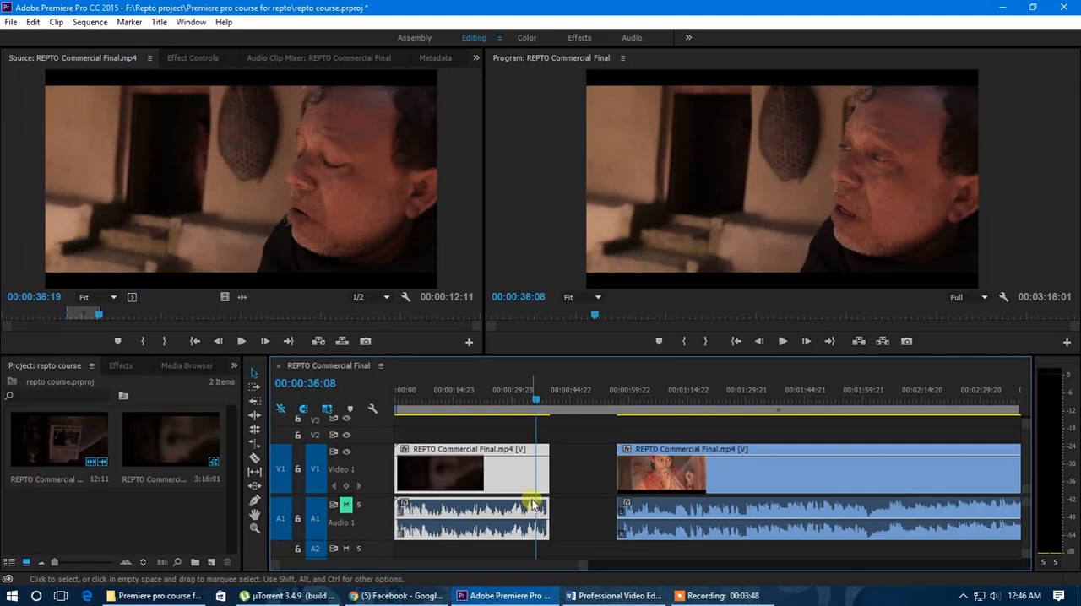
right_click(522, 480)
left_click(577, 209)
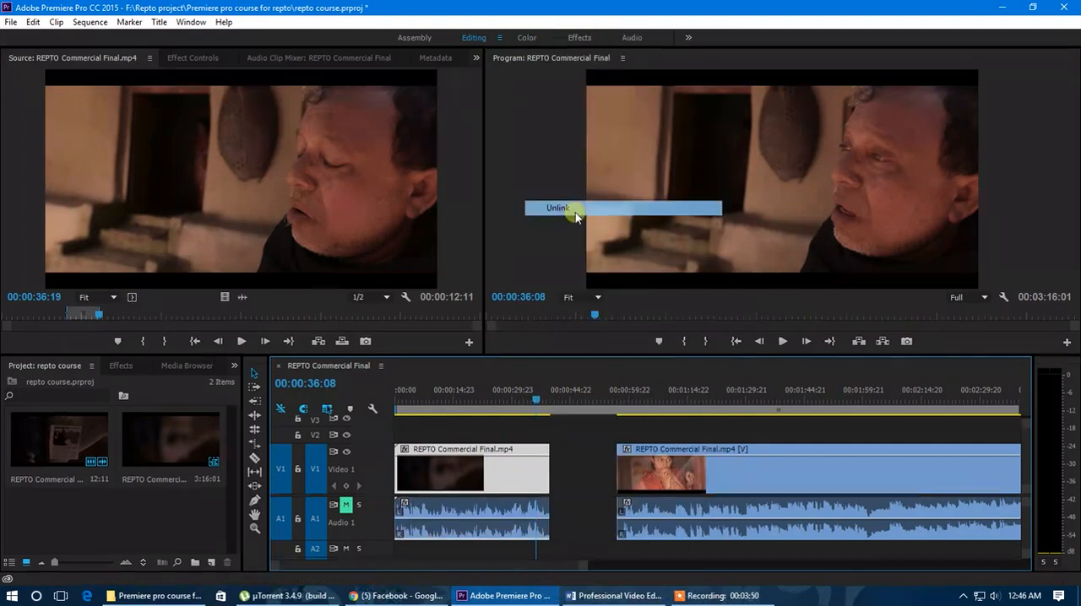
right_click(679, 470)
left_click(726, 209)
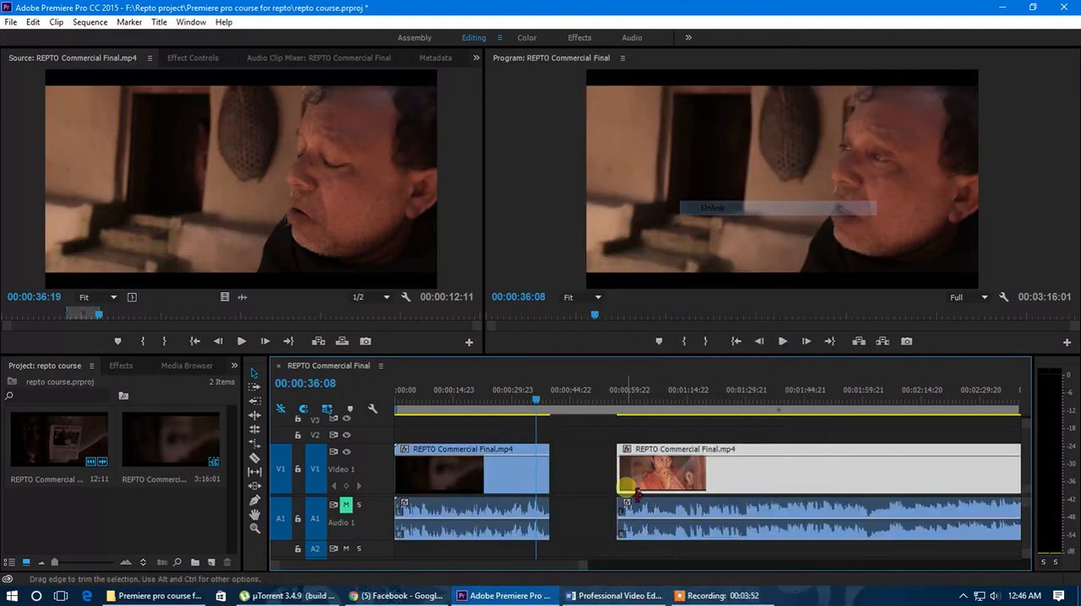
Step: Select the video and audio clips one by one to check that they are independent of each other
left_click(518, 482)
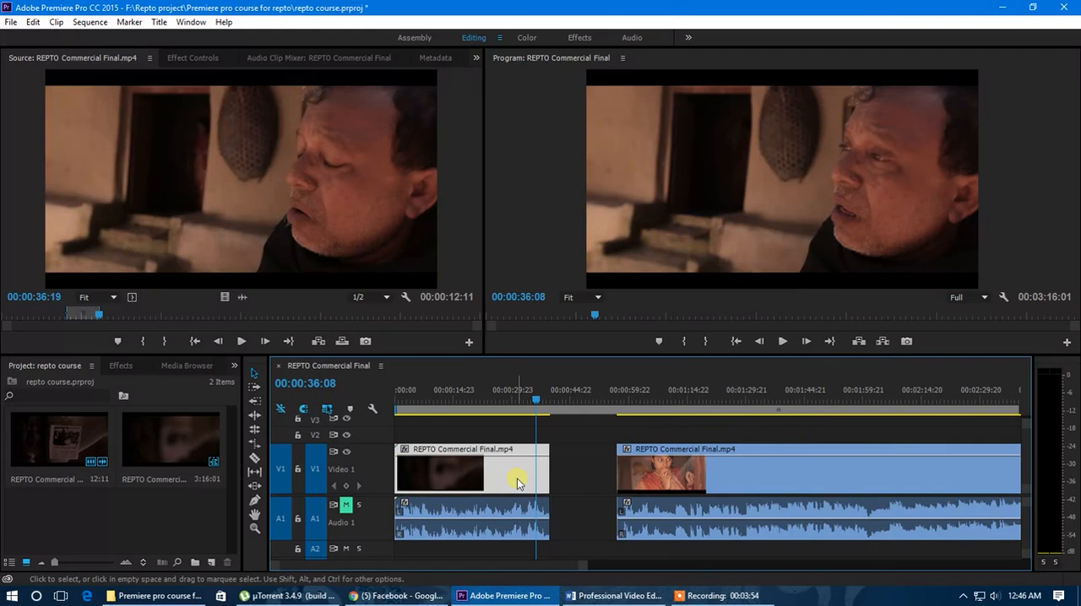
left_click(642, 481)
left_click(657, 520)
left_click(494, 517)
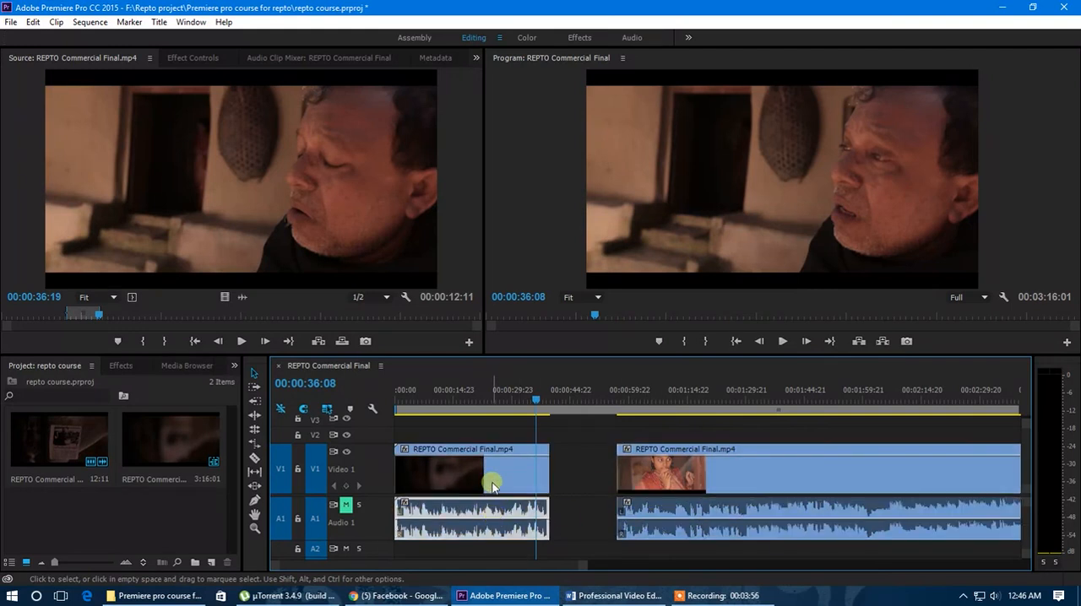
left_click(658, 472)
Step: Split only the first video clip on V1 at 00:00:16:15 and shift its second piece later, leaving a gap
left_click(459, 393)
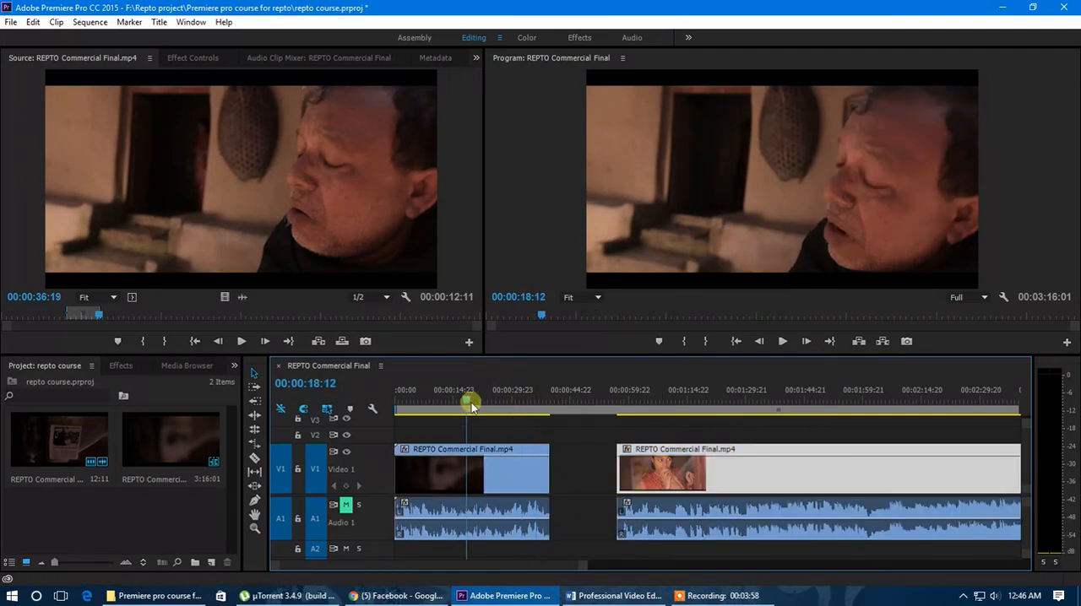
left_click(459, 469)
left_click_drag(460, 398, 426, 398)
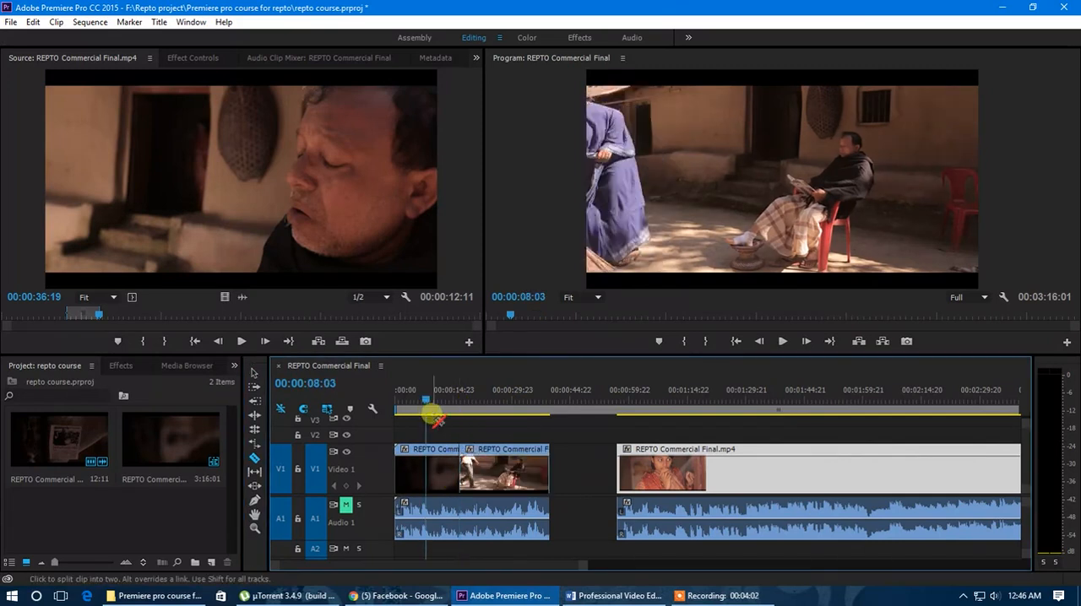
left_click(255, 373)
left_click_drag(516, 479, 547, 478)
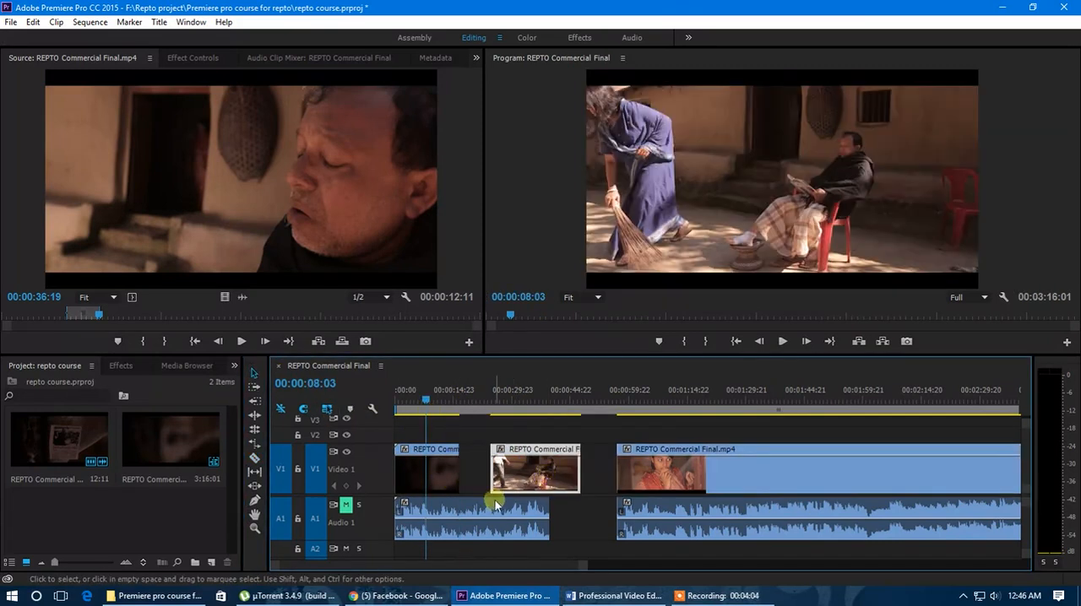
Step: Split the second video and audio clips at 00:01:10:02 and cut the A1 audio at three more points with the Razor tool
left_click(494, 507)
left_click(635, 410)
left_click_drag(635, 410, 667, 410)
left_click(252, 429)
left_click(256, 460)
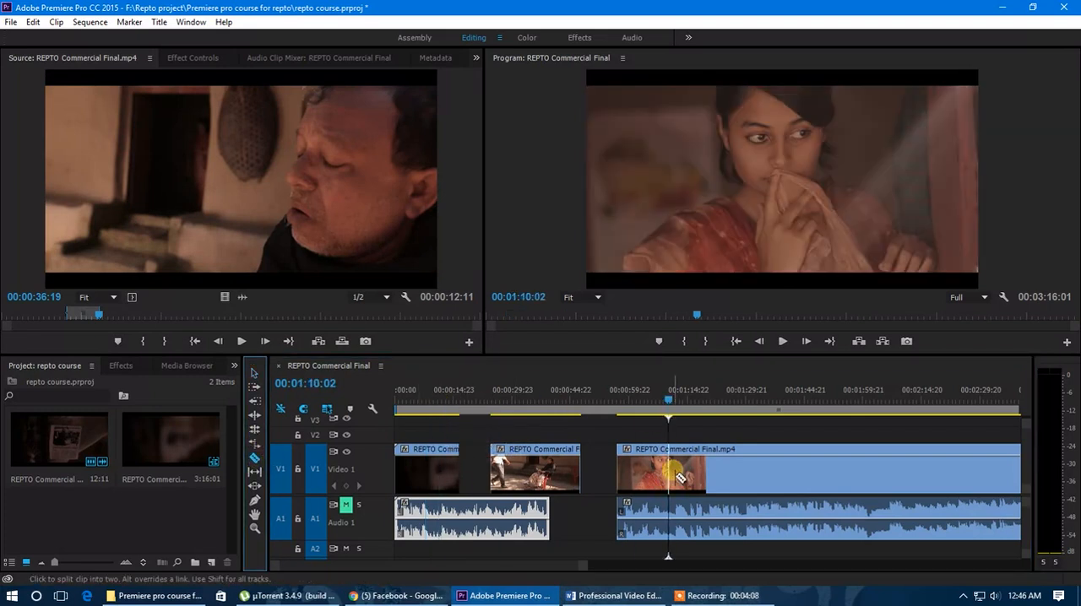
left_click(670, 510)
left_click(478, 515)
left_click(780, 519)
left_click(885, 515)
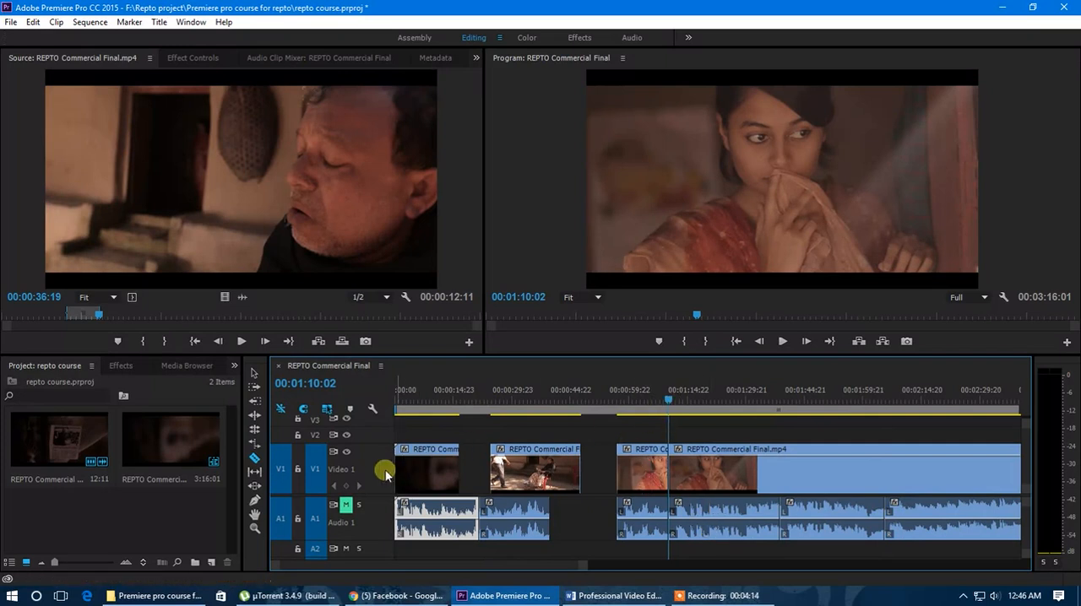
Step: Move the separated video pieces on V1 and audio pieces on A1 back together to close all gaps
scroll(379, 471, "down", 4)
scroll(381, 485, "up", 1)
scroll(379, 508, "down", 2)
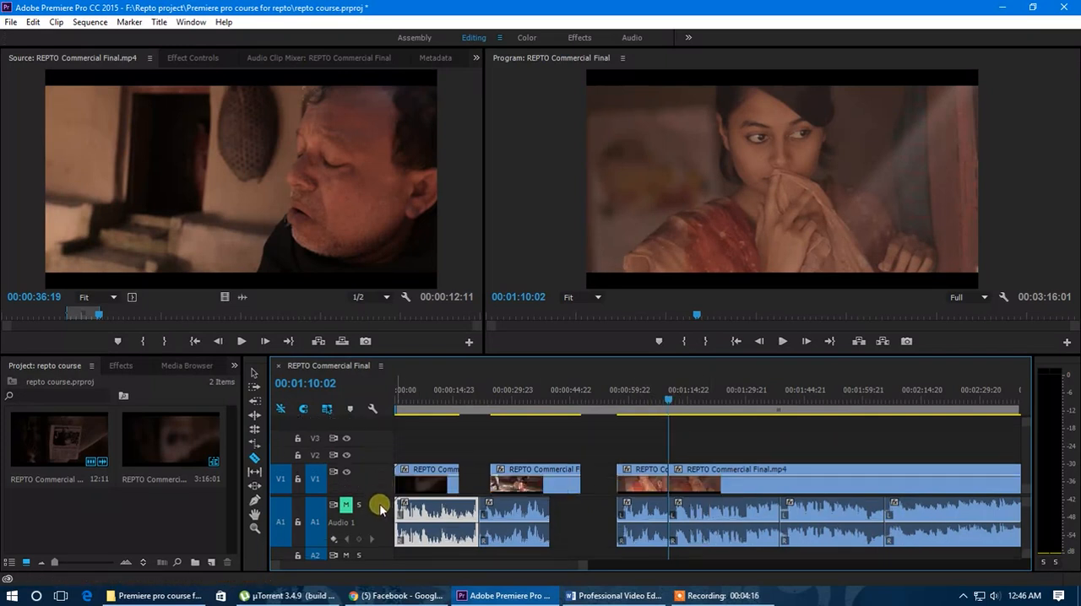
left_click(255, 372)
left_click_drag(511, 488, 479, 486)
left_click_drag(645, 484, 580, 482)
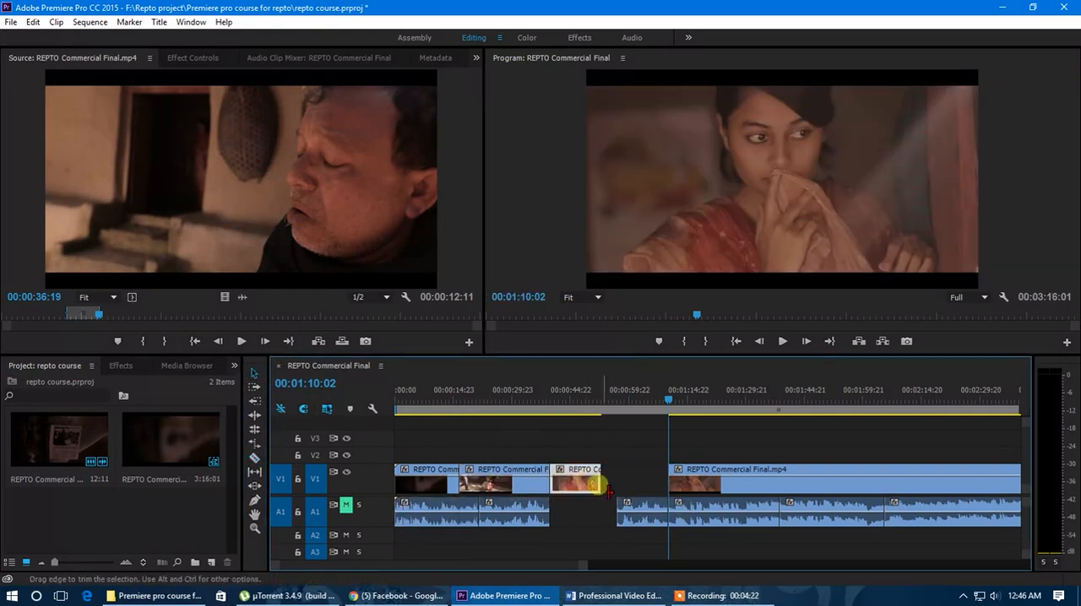
left_click_drag(678, 482, 626, 494)
left_click_drag(898, 537, 571, 508)
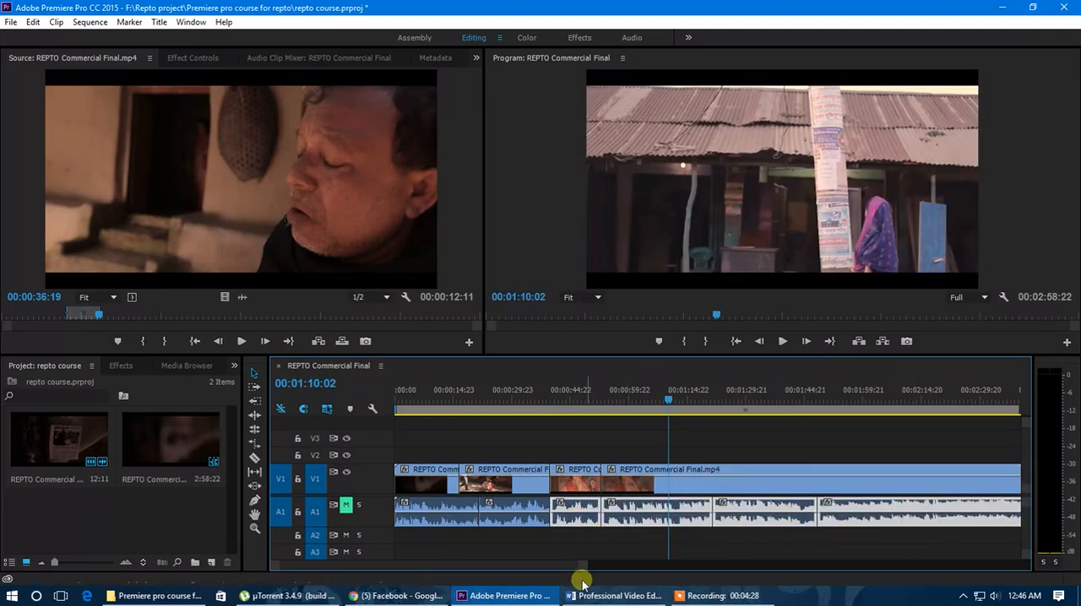
Step: Play the opening seconds of the sequence with A1 unmuted to listen to the audio
mouse_move(583, 565)
left_mouse_down()
mouse_move(569, 567)
mouse_move(578, 567)
left_mouse_up()
left_click_drag(543, 393, 429, 453)
left_click_drag(571, 566, 482, 574)
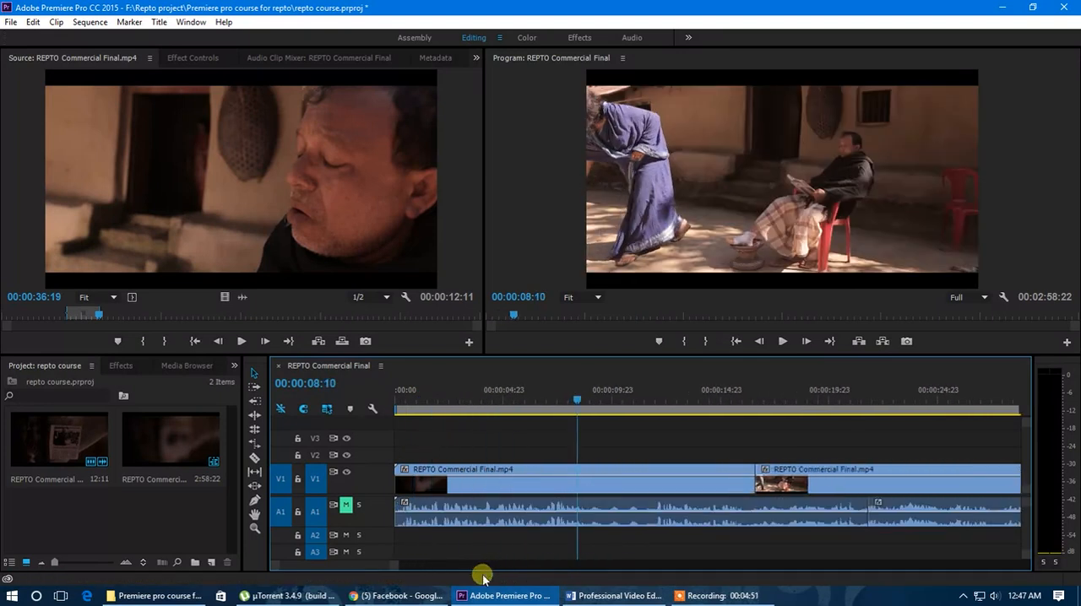
mouse_move(578, 400)
left_mouse_down()
mouse_move(641, 406)
mouse_move(585, 406)
left_mouse_up()
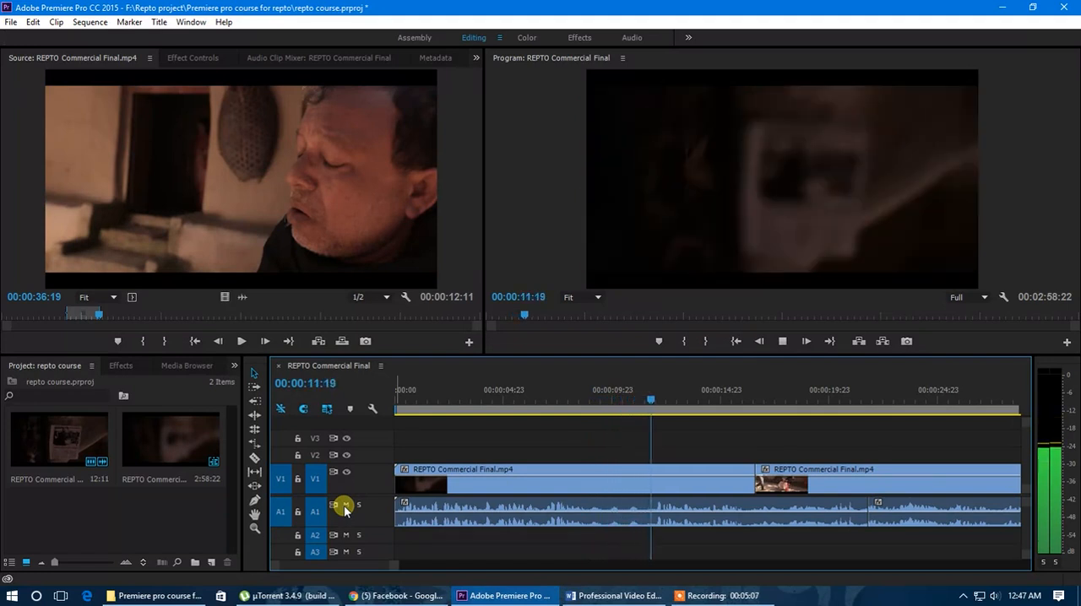
key("space")
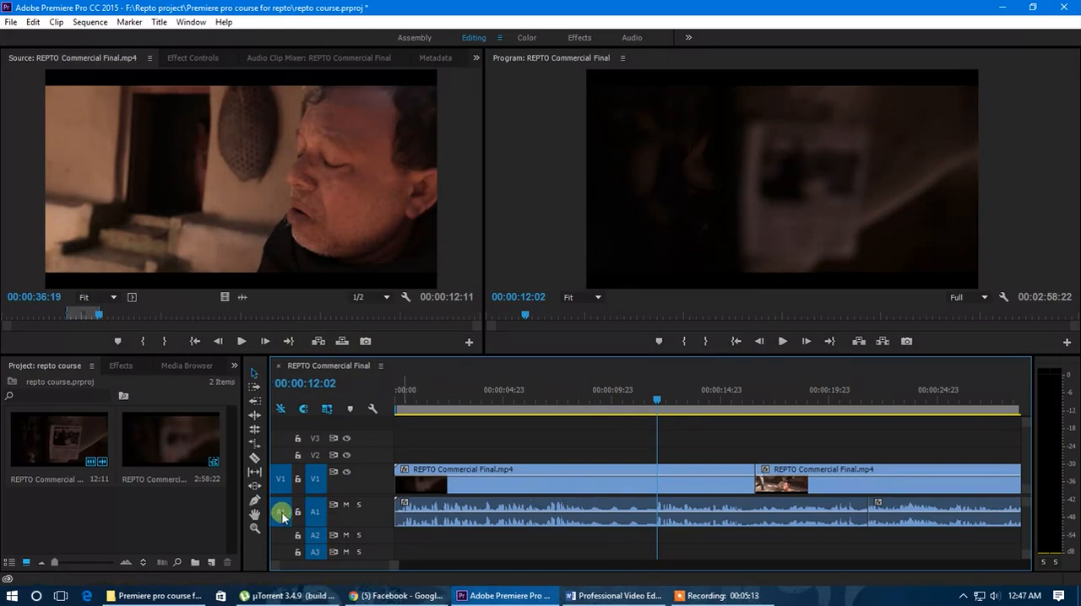
left_click_drag(634, 398, 519, 433)
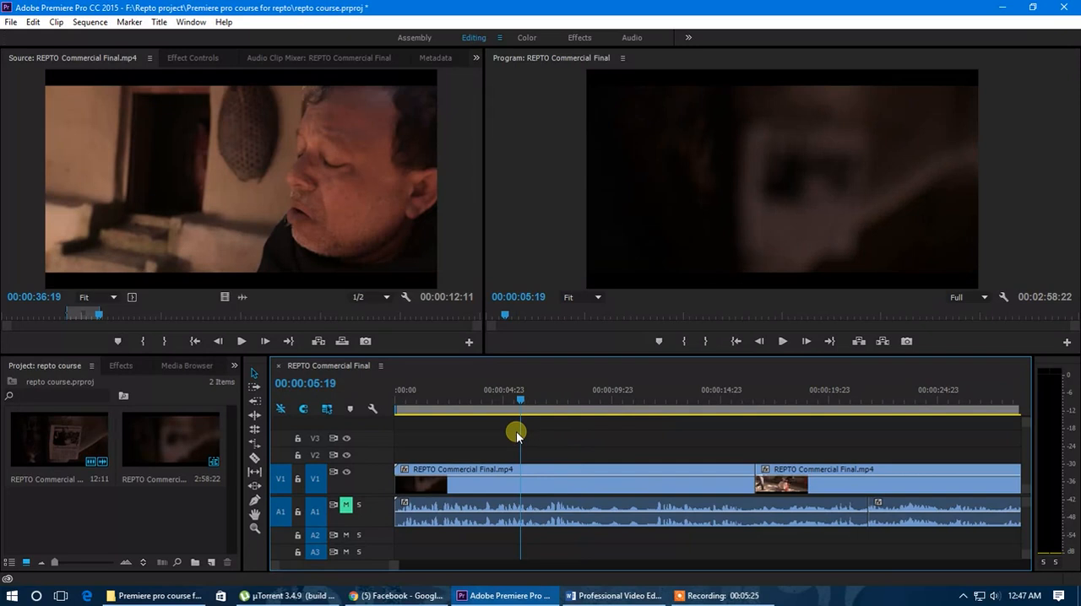
Step: Unmute A1 and split its first audio clip at 00:00:08:20 with the Razor tool
left_click_drag(516, 431, 585, 434)
left_click(234, 368)
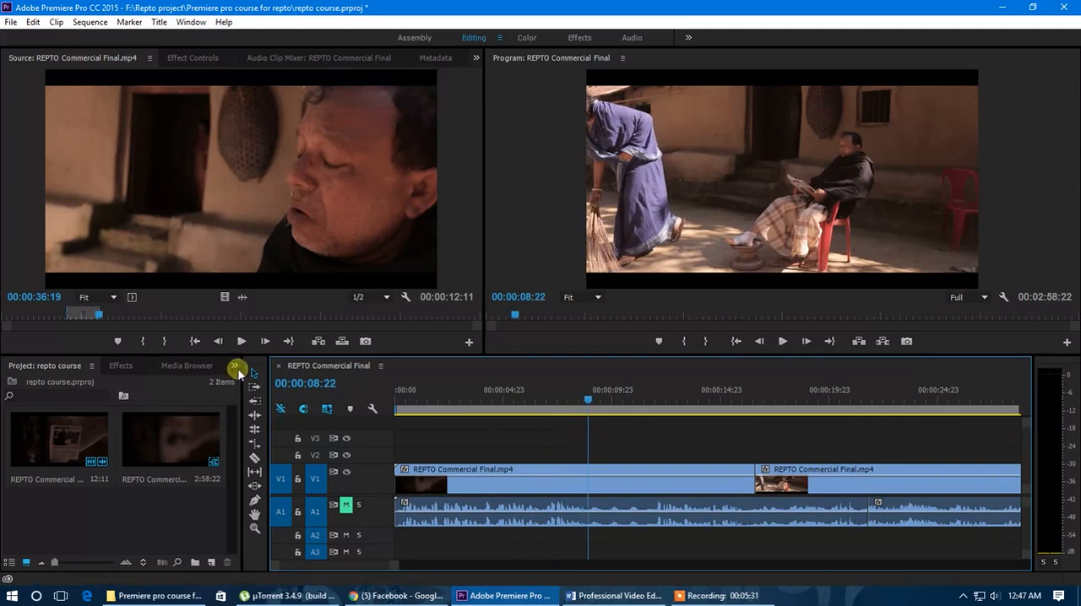
left_click(245, 439)
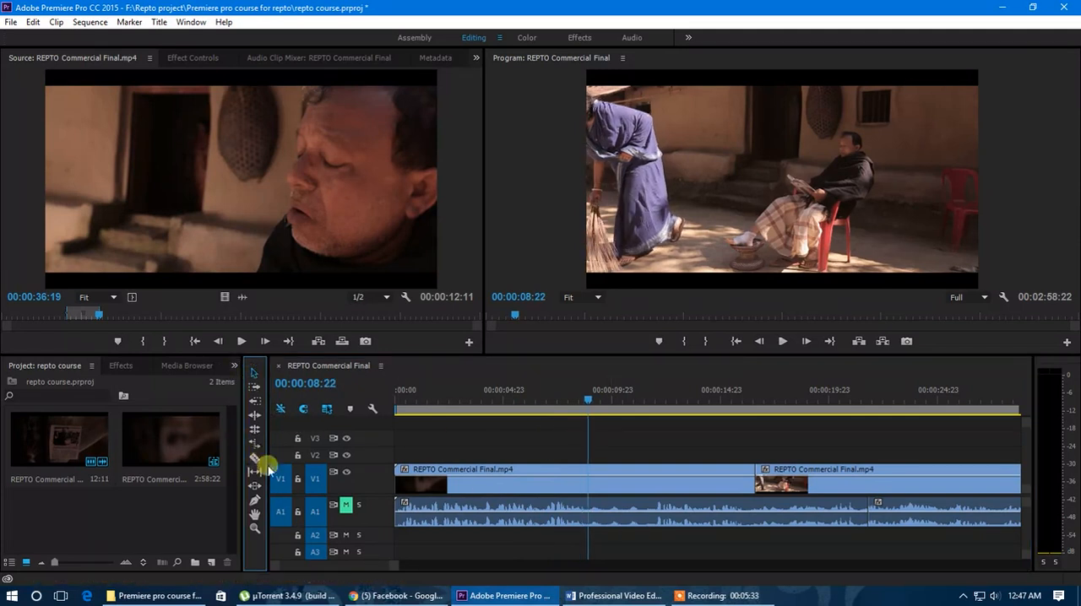
left_click(598, 505)
left_click(254, 458)
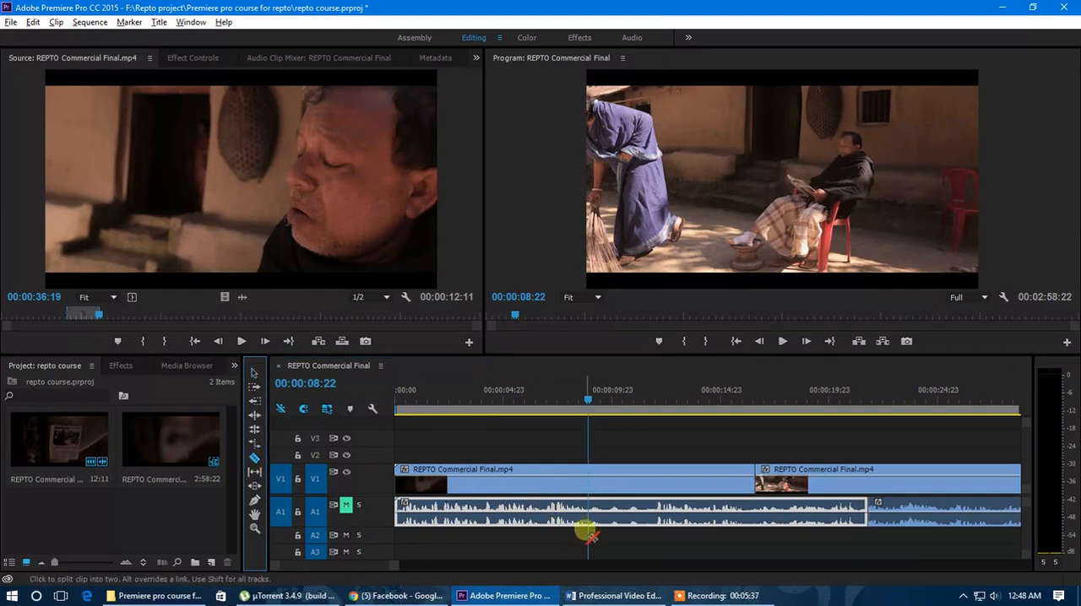
key("equal")
key("equal")
left_click(586, 403)
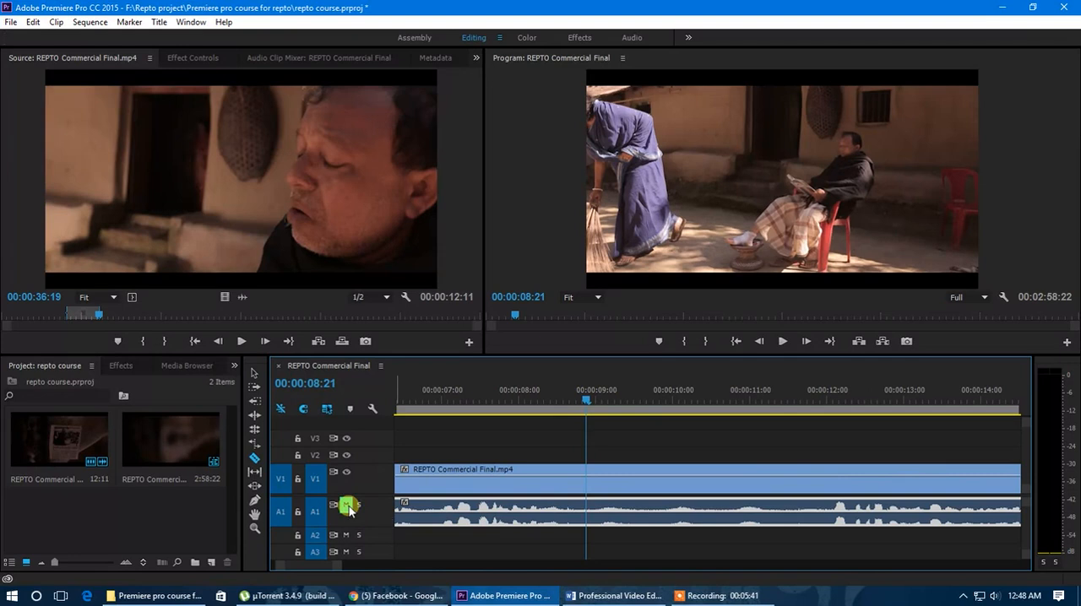
mouse_move(588, 400)
left_mouse_down()
mouse_move(523, 414)
mouse_move(582, 400)
left_mouse_up()
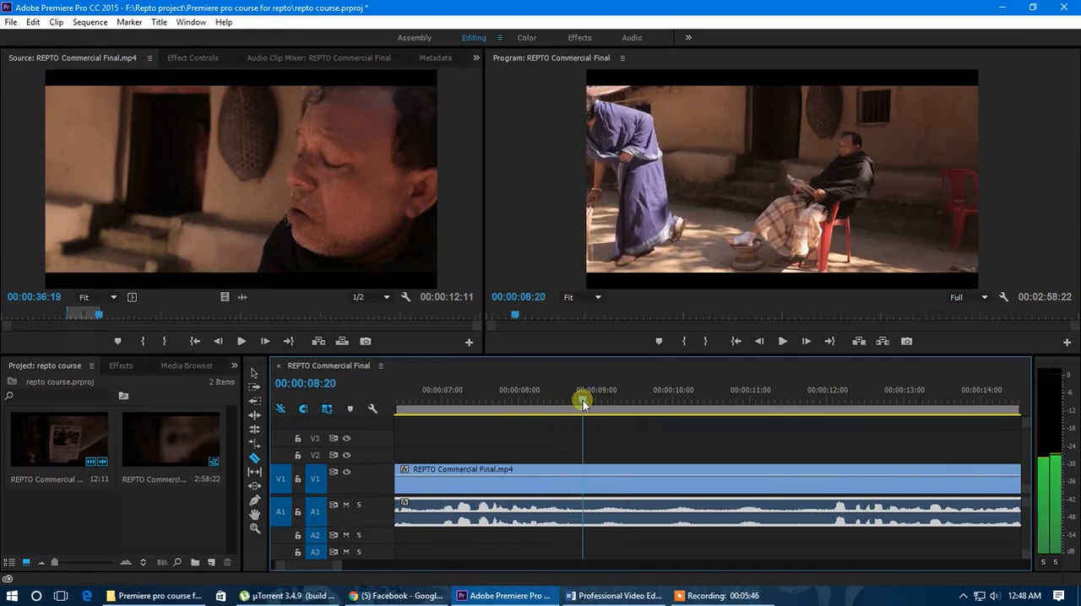
left_click(583, 513)
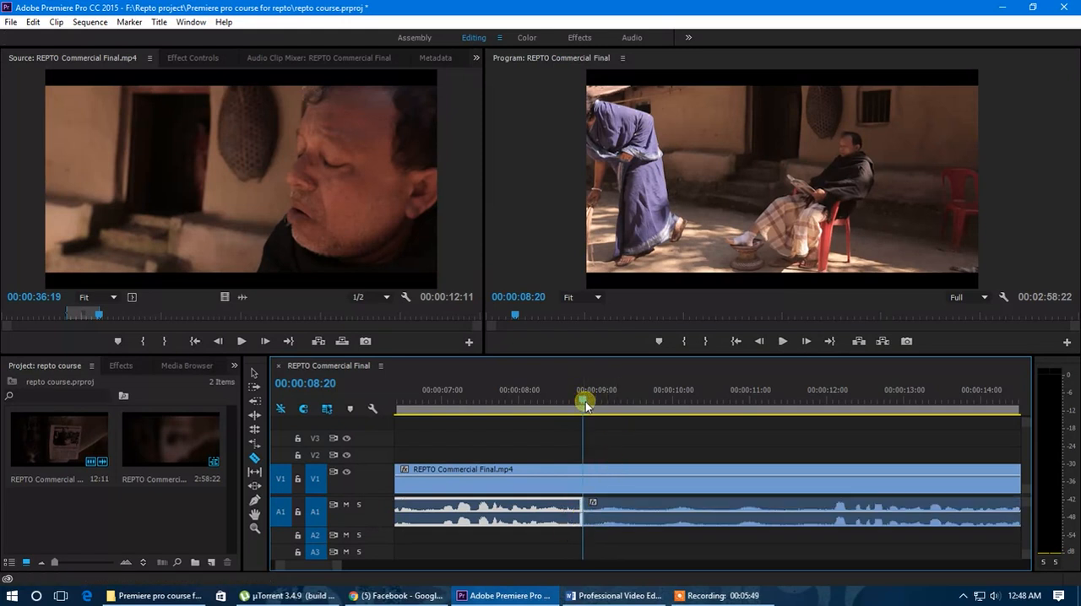
Step: Play on from the cut and split the A1 audio again at 00:00:11:13 to isolate a short segment
key("space")
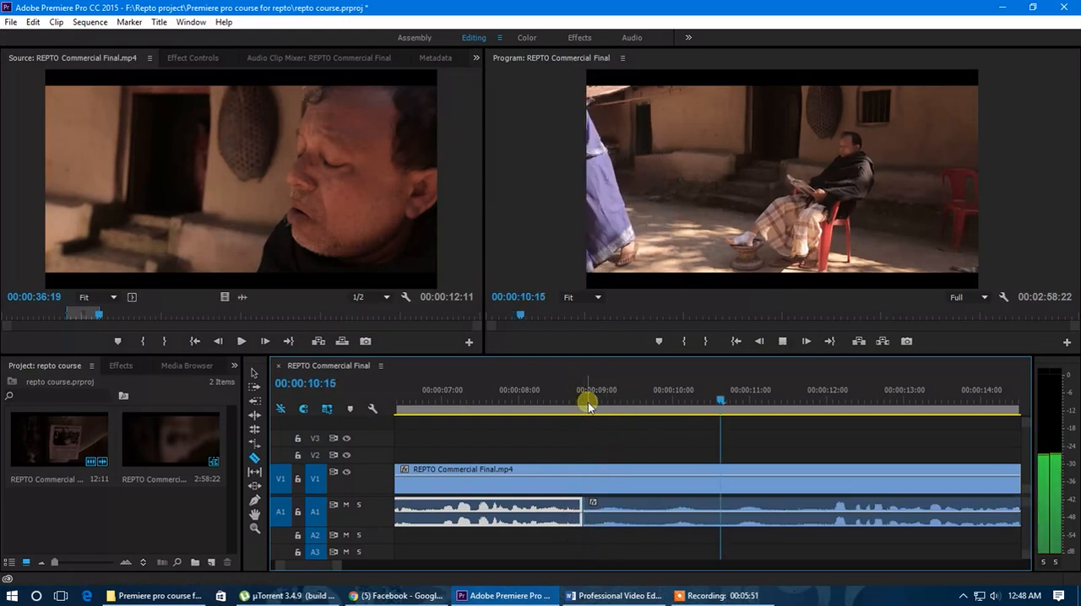
key("space")
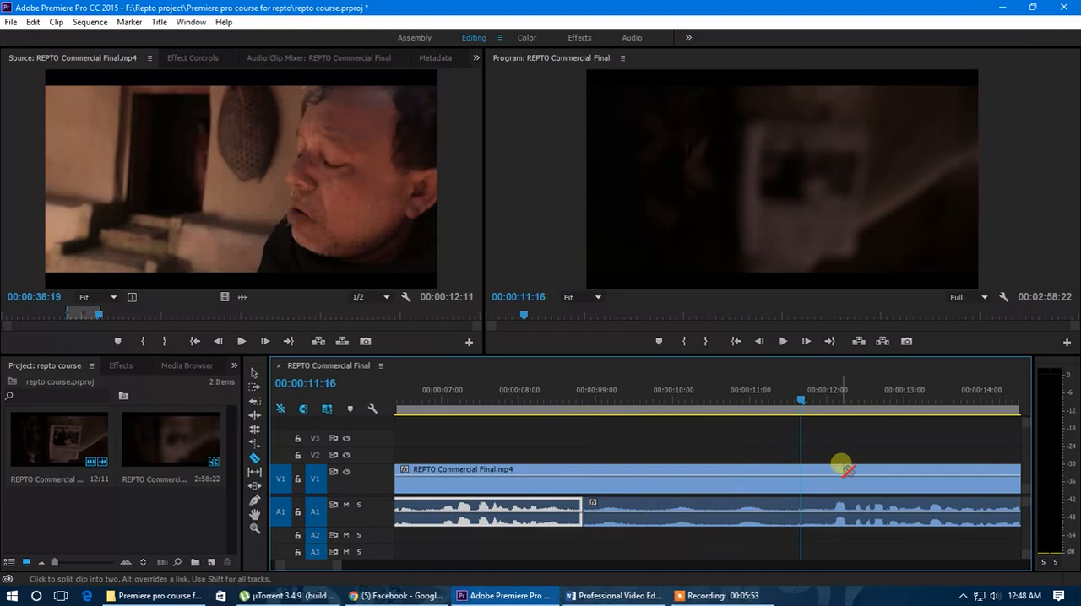
left_click_drag(802, 401, 792, 401)
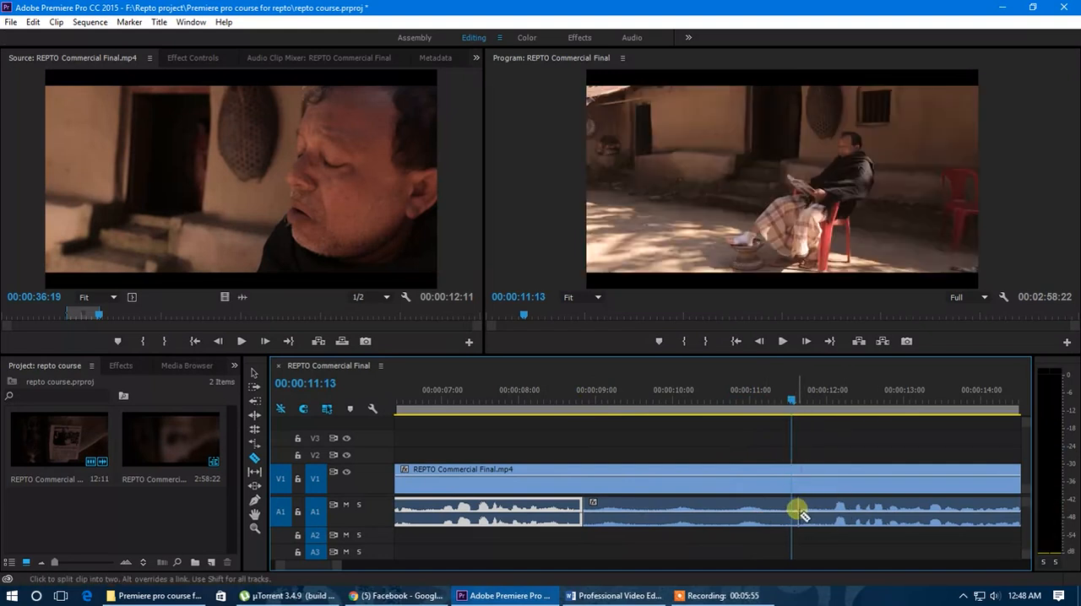
left_click(254, 372)
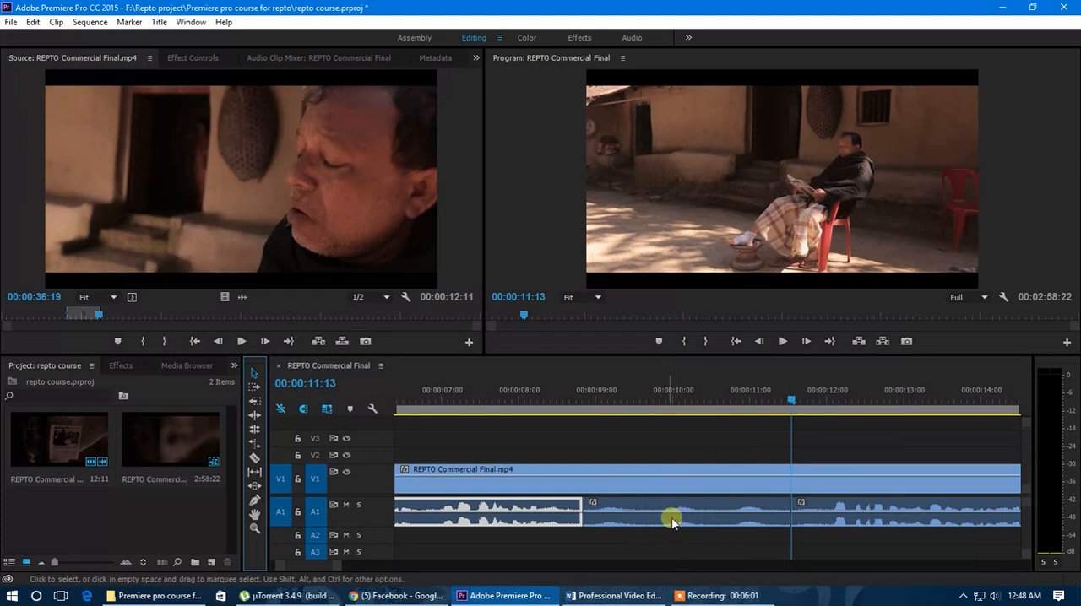
Step: Duplicate the isolated short A1 audio segment onto A2 so the copy ends where the original segment begins
scroll(631, 514, "down", 6)
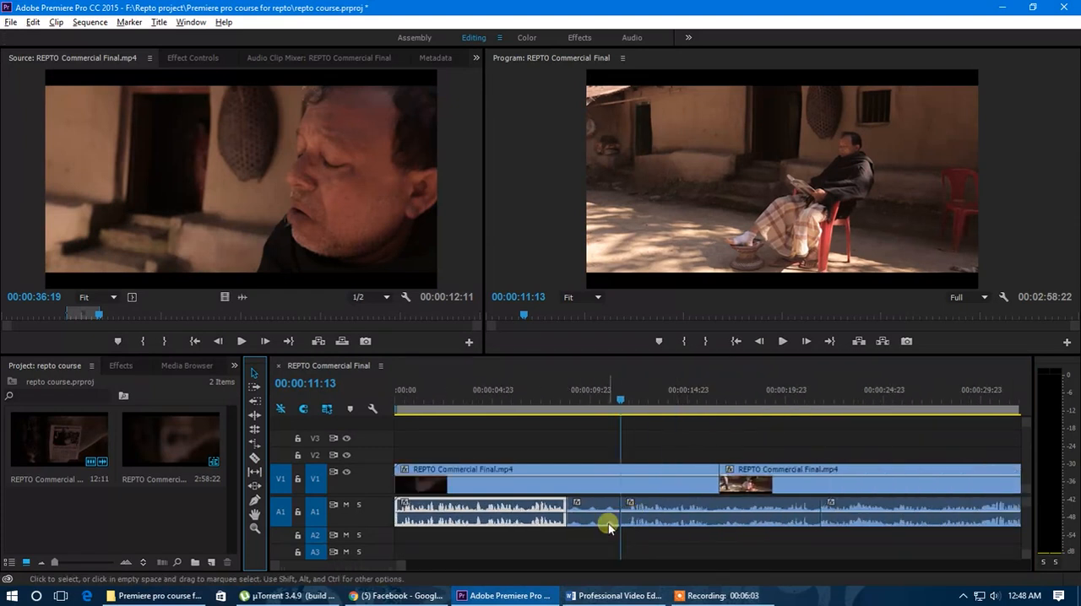
left_click(592, 507)
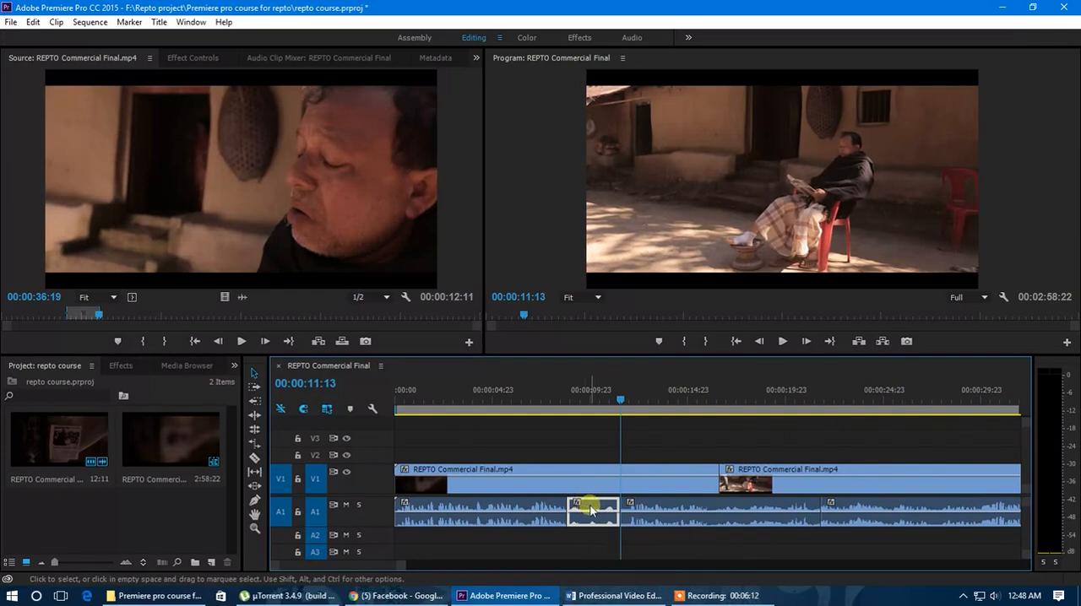
left_click_drag(591, 509, 544, 544)
left_click(540, 538)
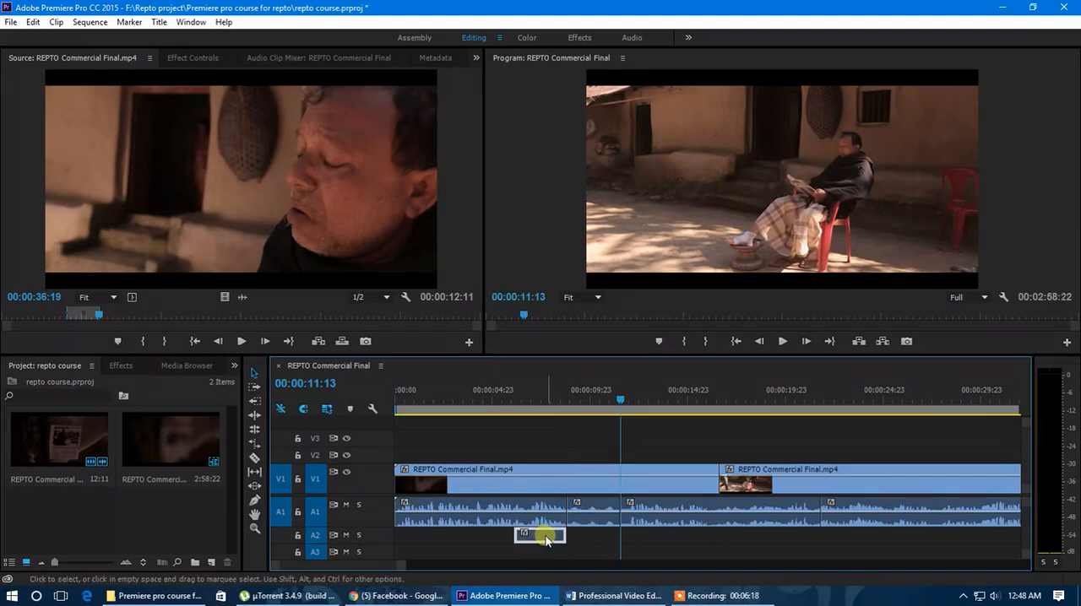
left_click(598, 507)
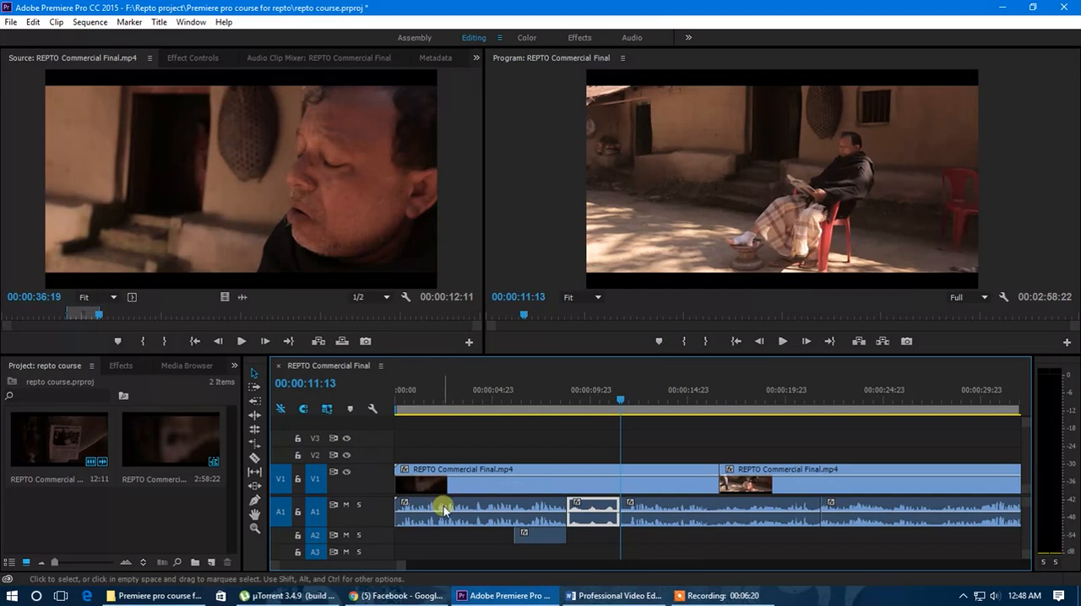
left_click_drag(401, 566, 377, 576)
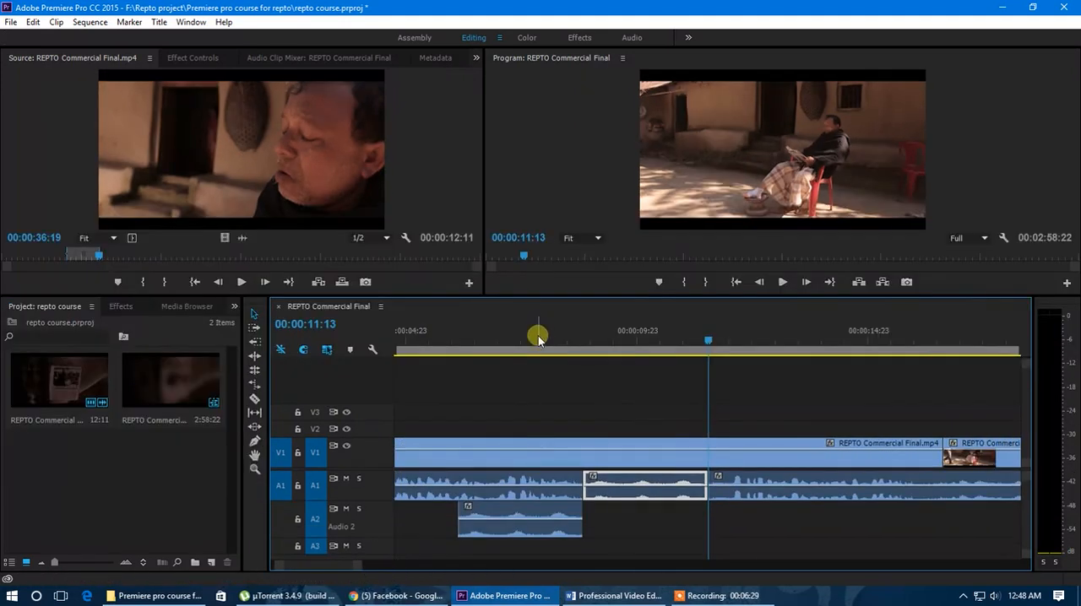
Step: Play the sequence from near its start past the duplicated A2 segment to hear both audio tracks together
left_click_drag(540, 340, 533, 346)
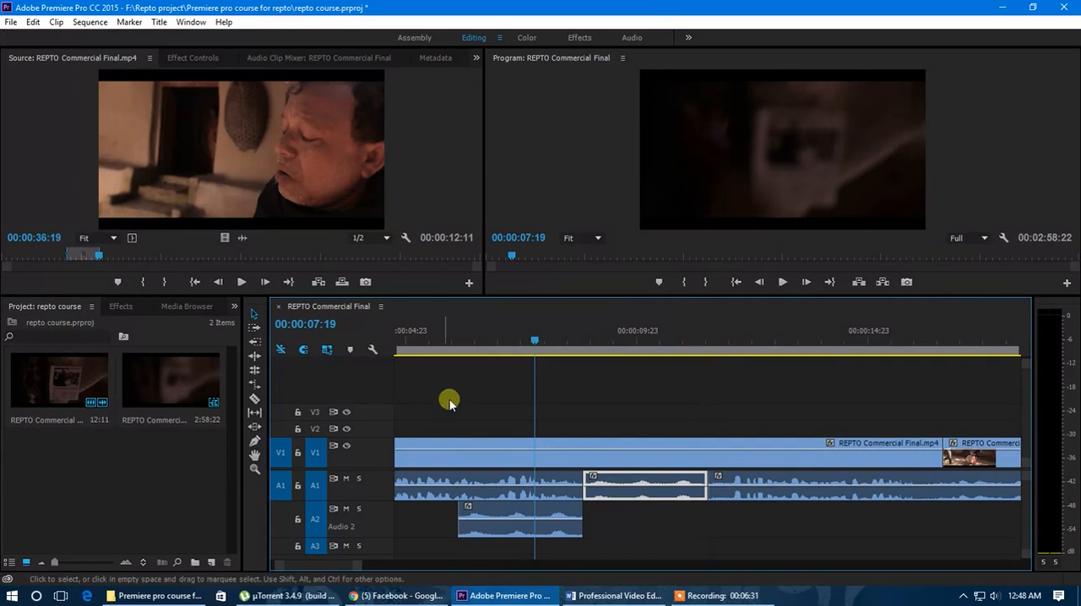
left_click_drag(459, 340, 405, 353)
key("space")
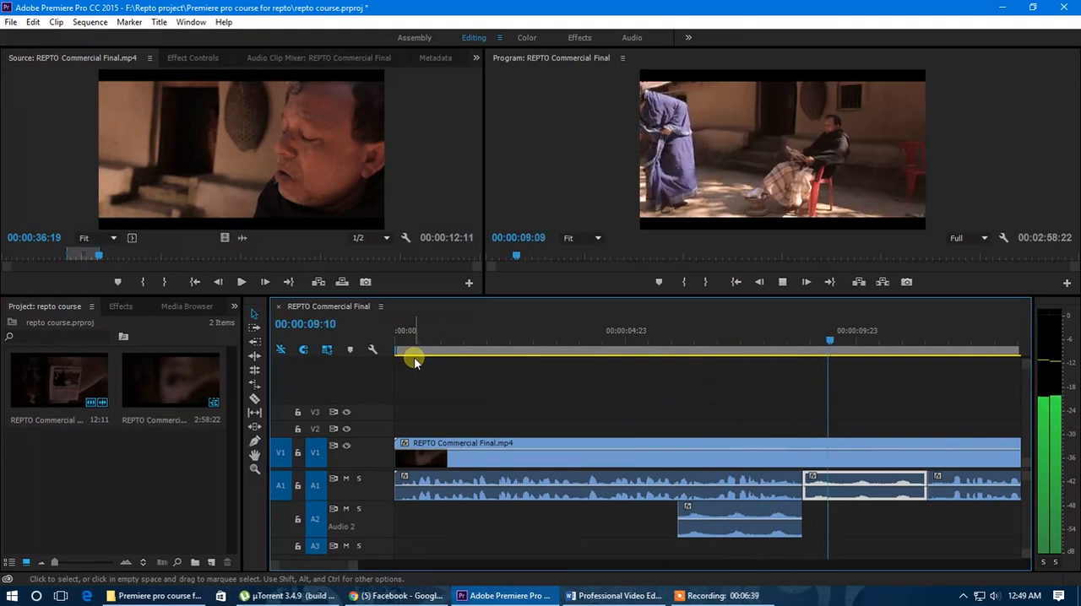
key("space")
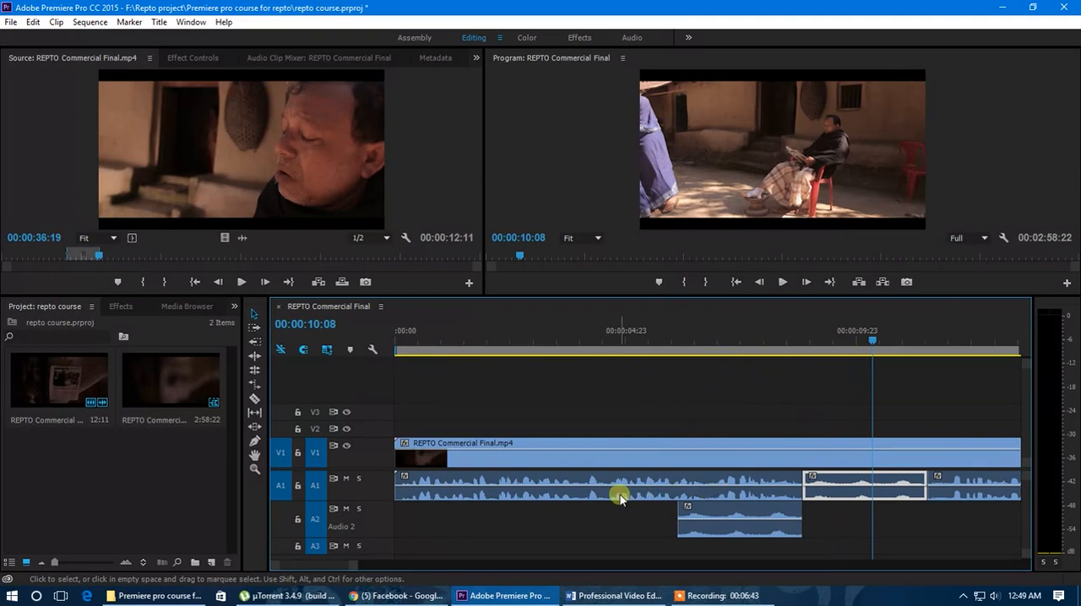
Step: Rearrange the unlinked video clips: move the second to V2 at the sequence start, the third up to V4, and the last earlier on V1
scroll(581, 481, "down", 7)
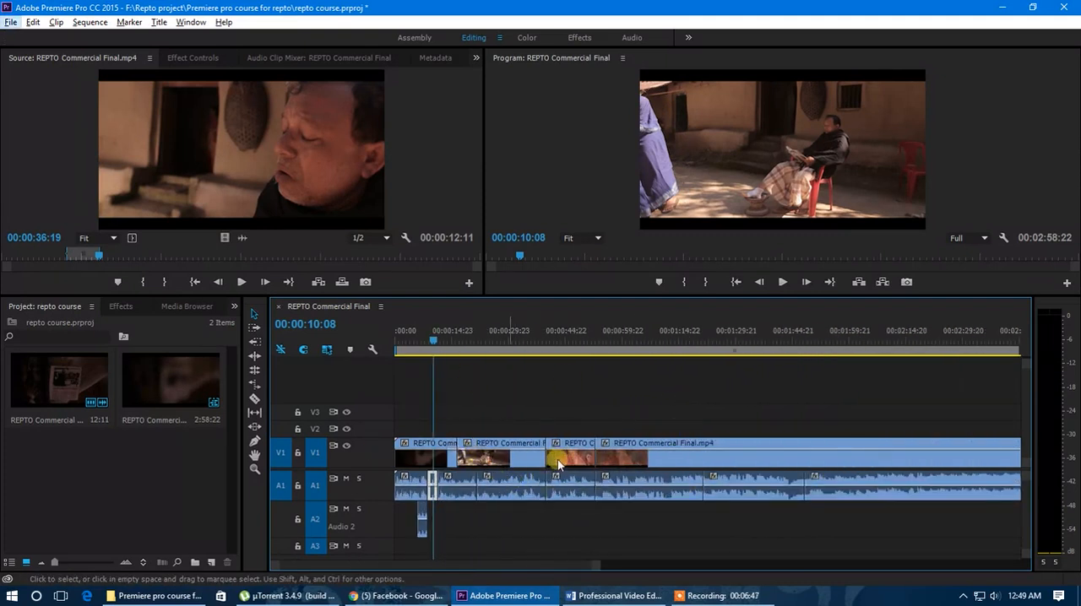
left_click(509, 449)
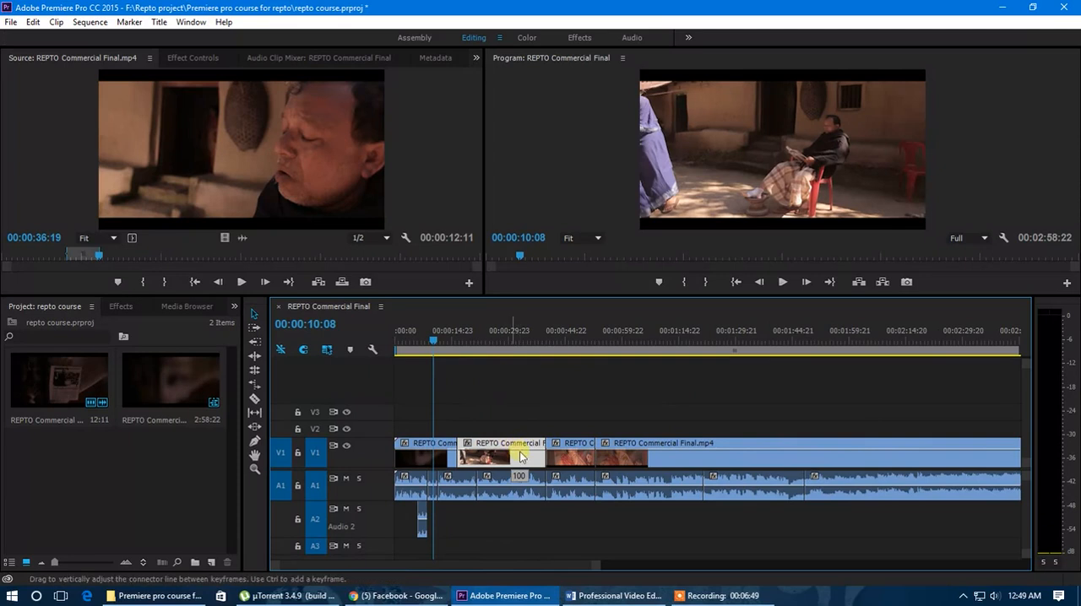
left_click_drag(522, 447, 460, 421)
left_click_drag(572, 444, 574, 392)
left_click_drag(630, 443, 532, 420)
left_click_drag(602, 412, 524, 440)
left_click_drag(465, 412, 493, 447)
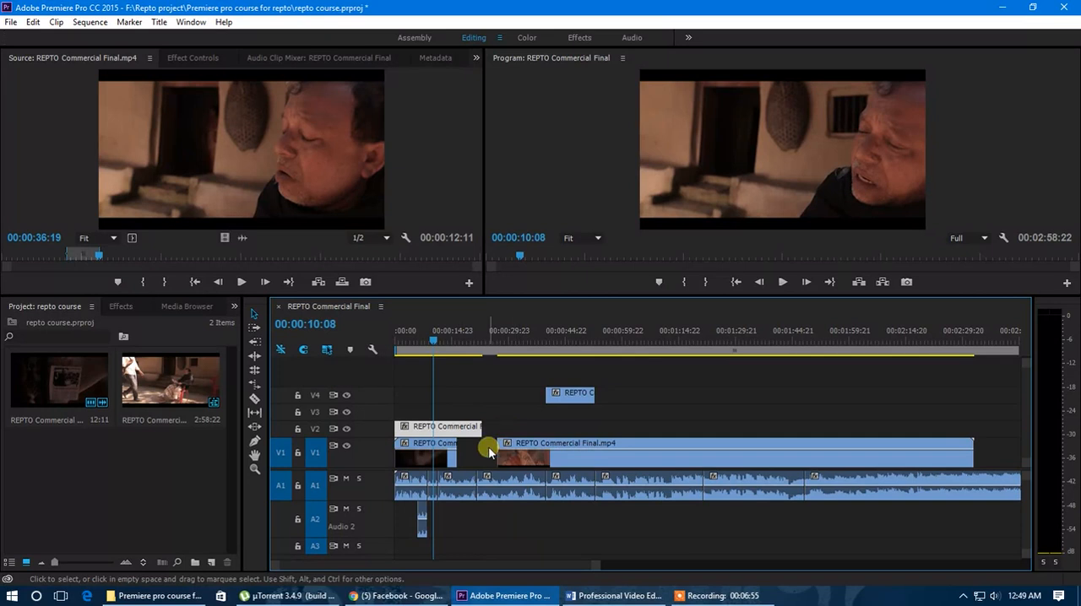
Step: Place the playhead at 00:00:24:06 in the V1 gap and select the V2 and V4 clips together
mouse_move(491, 338)
left_mouse_down()
mouse_move(475, 341)
mouse_move(489, 340)
left_mouse_up()
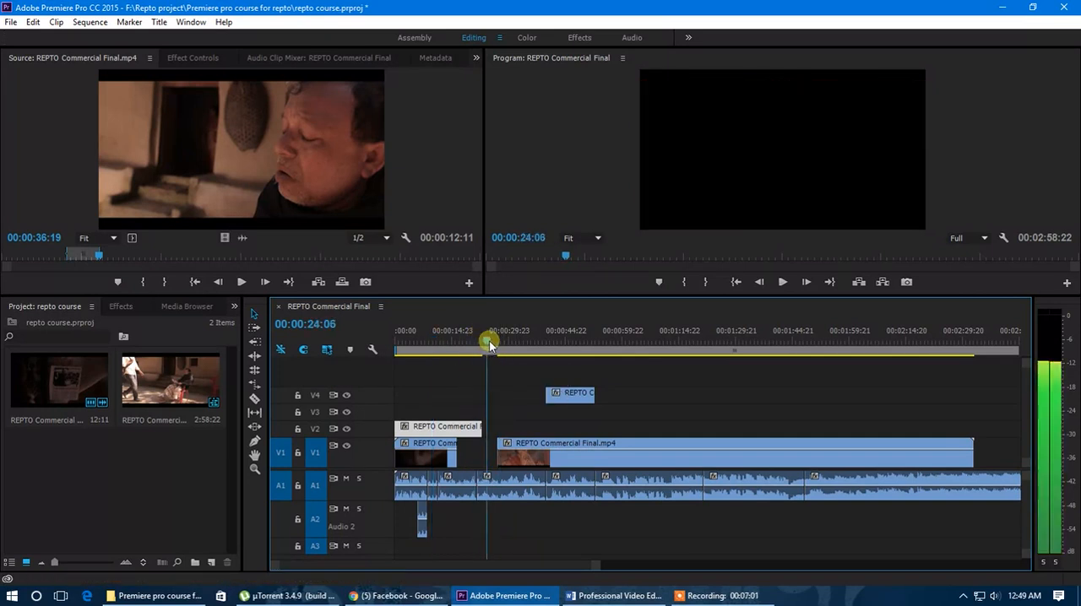
left_click(635, 457)
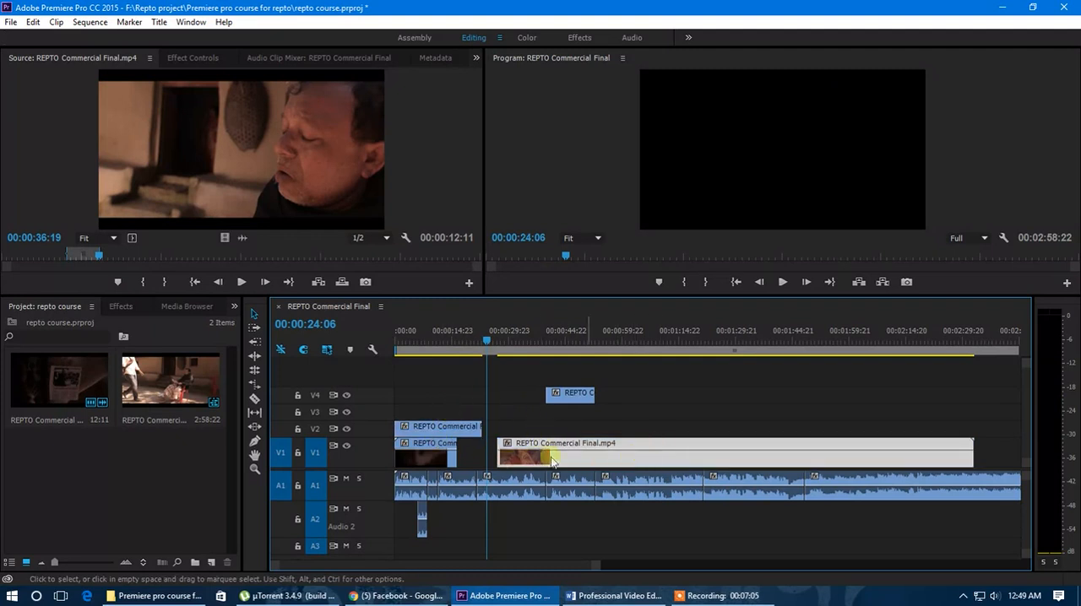
left_click_drag(620, 395, 472, 434)
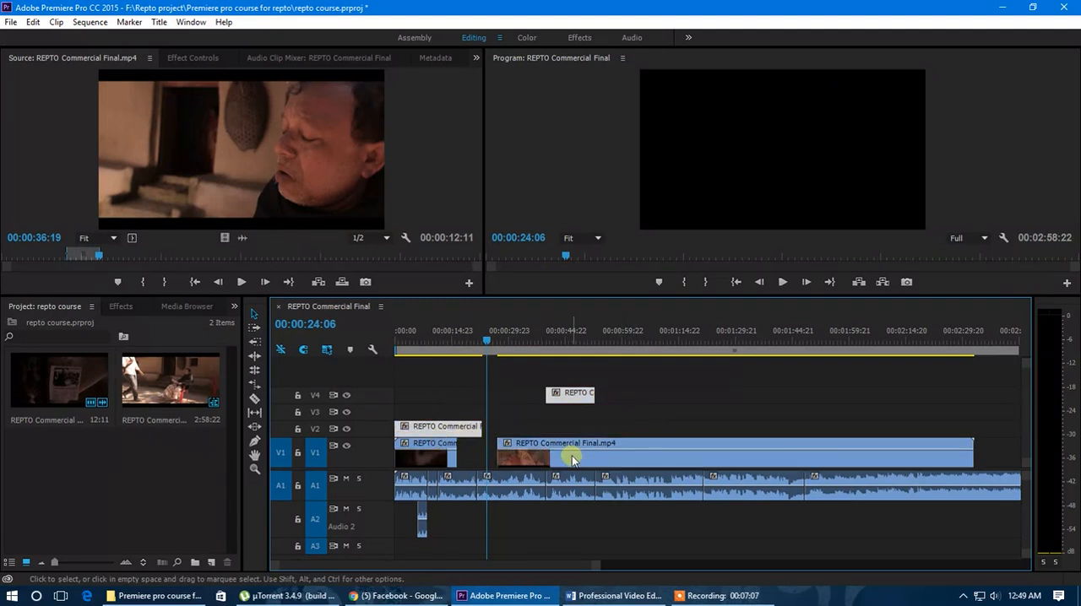